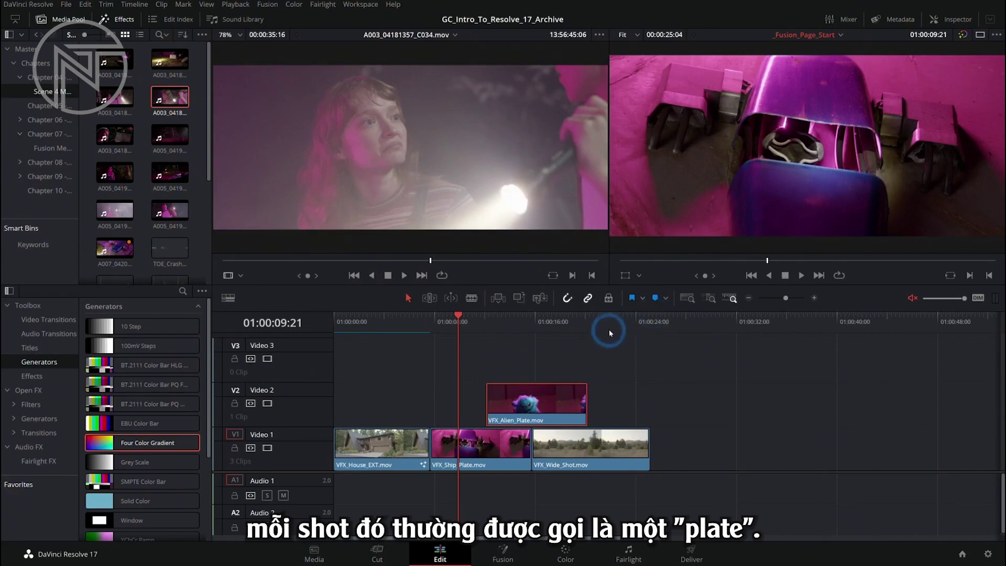
- Move the VFX_Alien_Plate.mov clip on Video 2 directly above VFX_Ship_Plate.mov and preview it at 01:00:12:13
mouse_move(511, 326)
left_mouse_down()
mouse_move(465, 345)
mouse_move(506, 343)
left_mouse_up()
left_click(541, 402)
left_click_drag(541, 402, 484, 401)
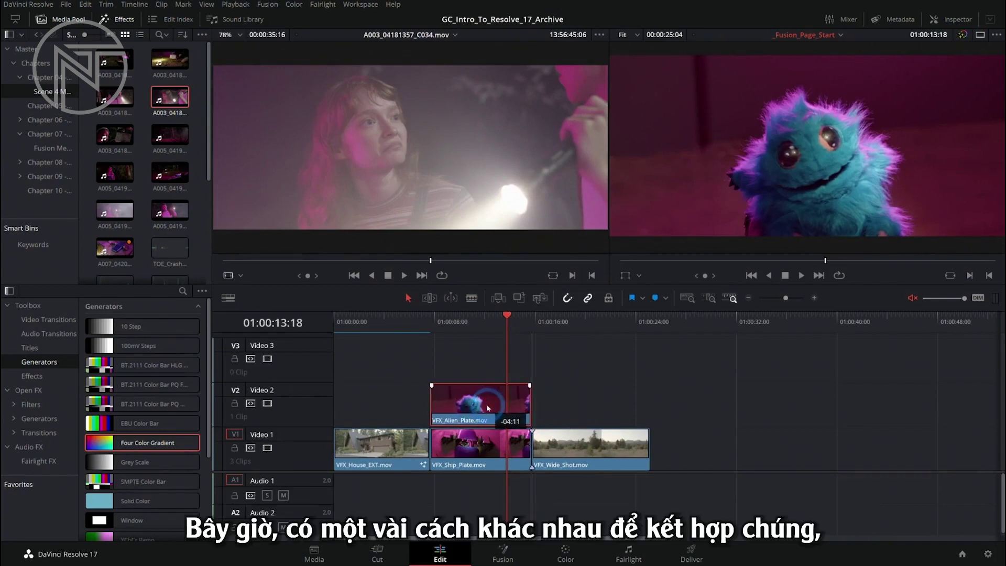
left_click(492, 329)
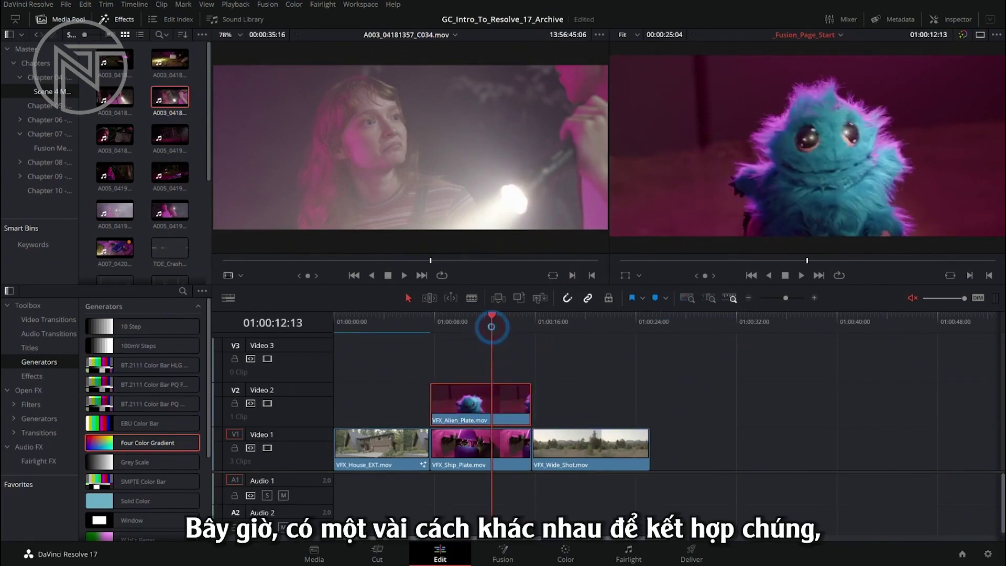
- Combine the stacked alien and ship plate clips into a new Fusion clip and open it on the Fusion page
left_click_drag(461, 356, 493, 436)
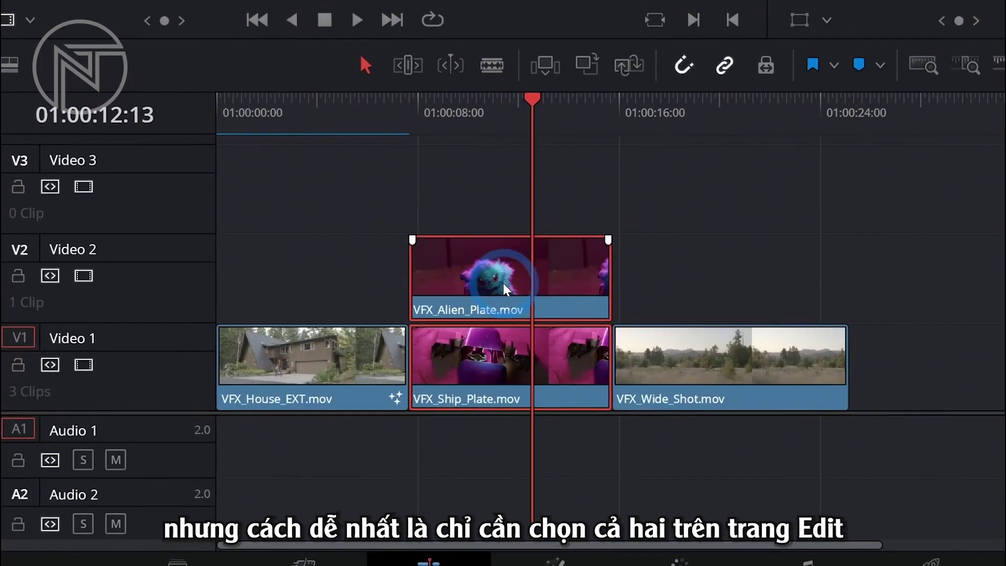
right_click(477, 407)
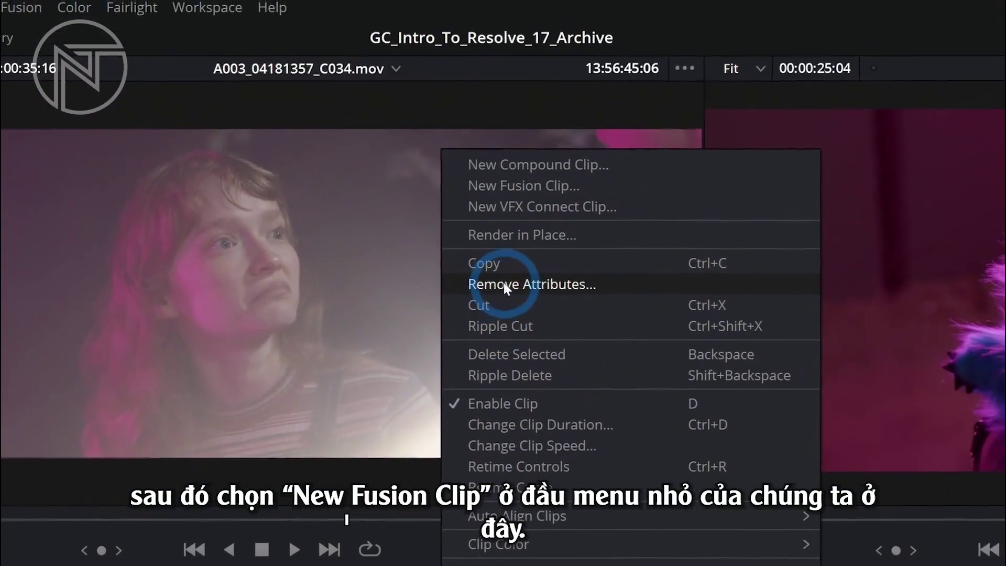
left_click(504, 187)
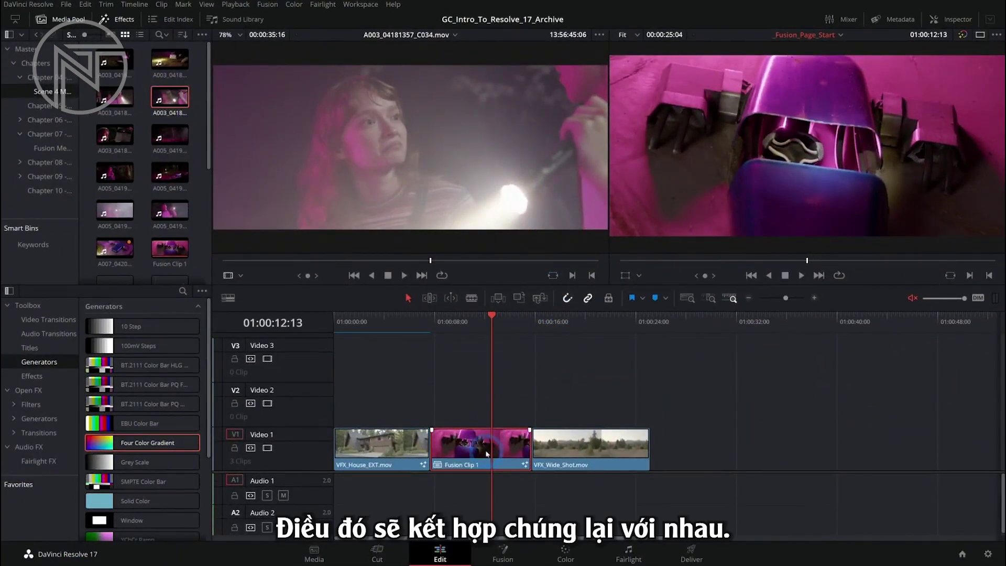
left_click(500, 431)
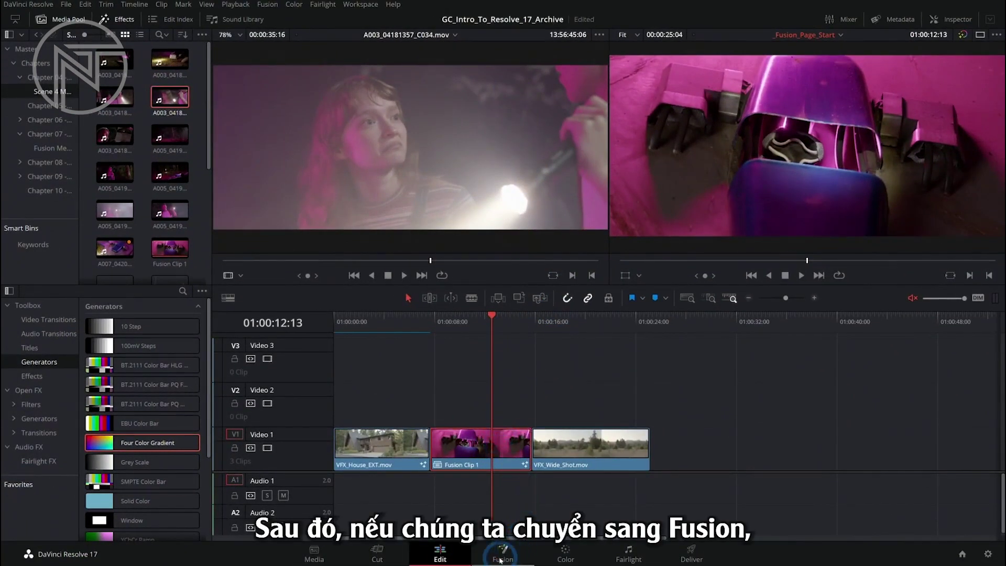
left_click(500, 556)
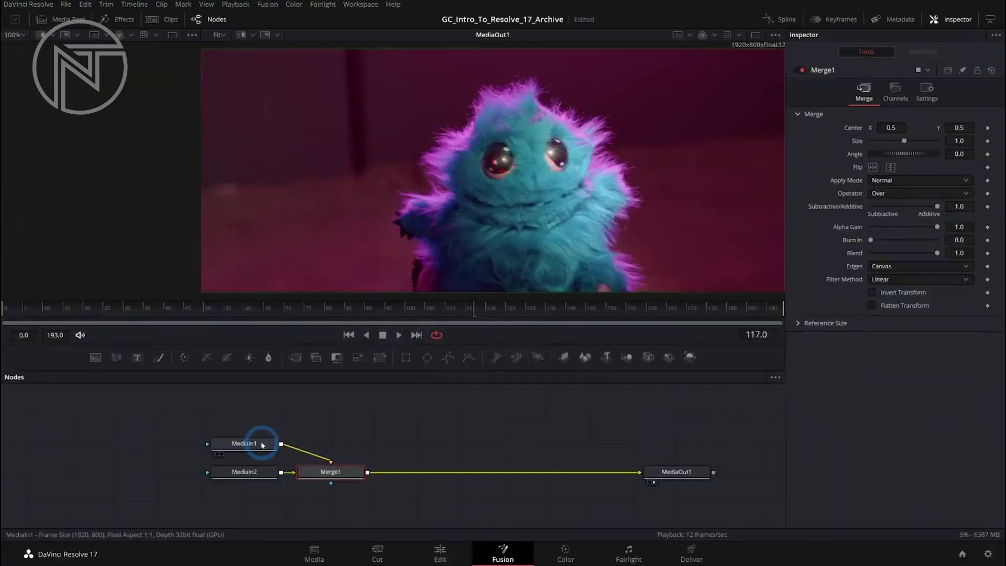
- Show MediaIn1 in the first viewer, widen that viewer, and rename the node Cockpit_MI
left_click(262, 444)
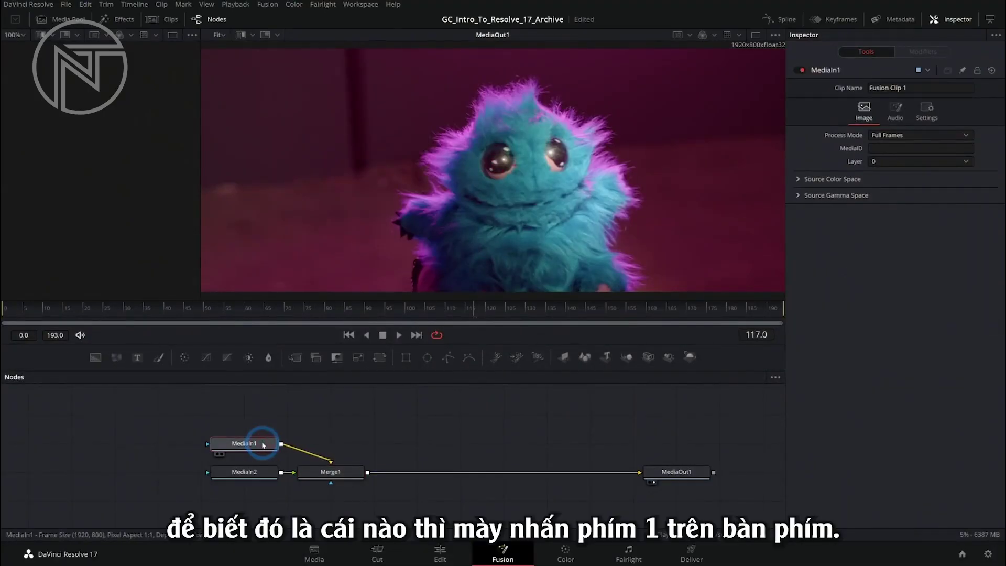
key("1")
left_click_drag(202, 216, 304, 233)
left_click(264, 445)
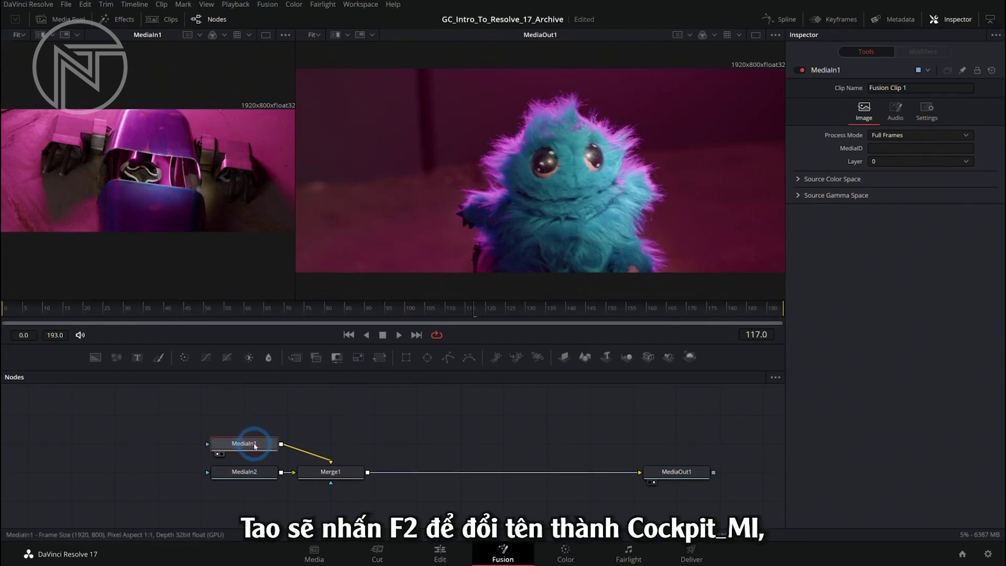
key("F2")
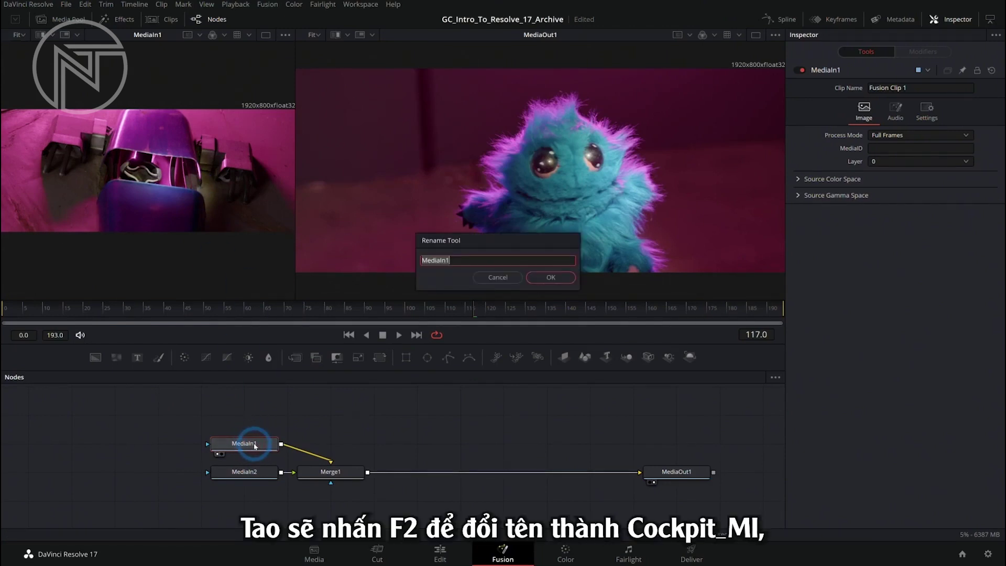
key("Return")
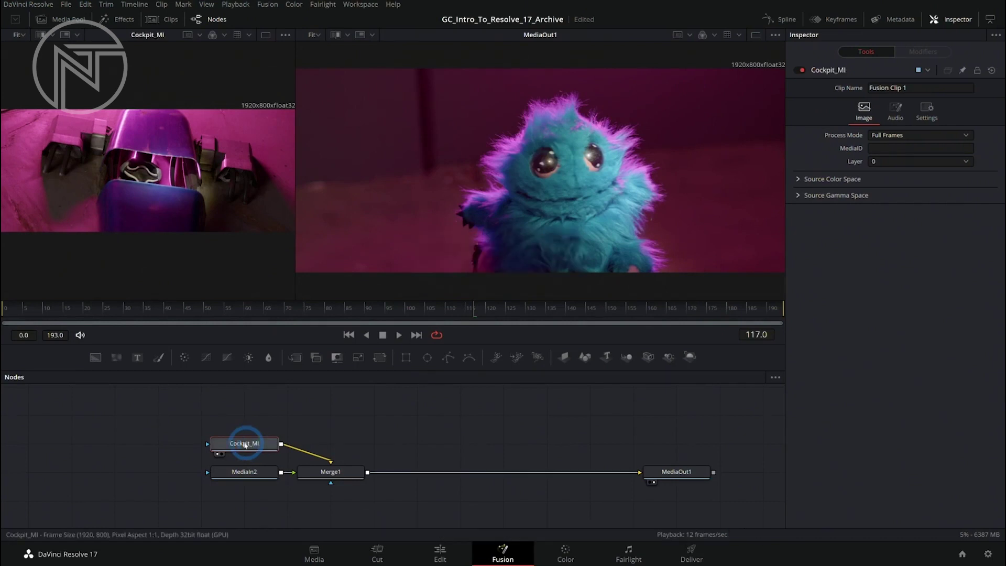
- Show MediaIn2 in the first viewer and rename the node Alien_MI
left_click(250, 472)
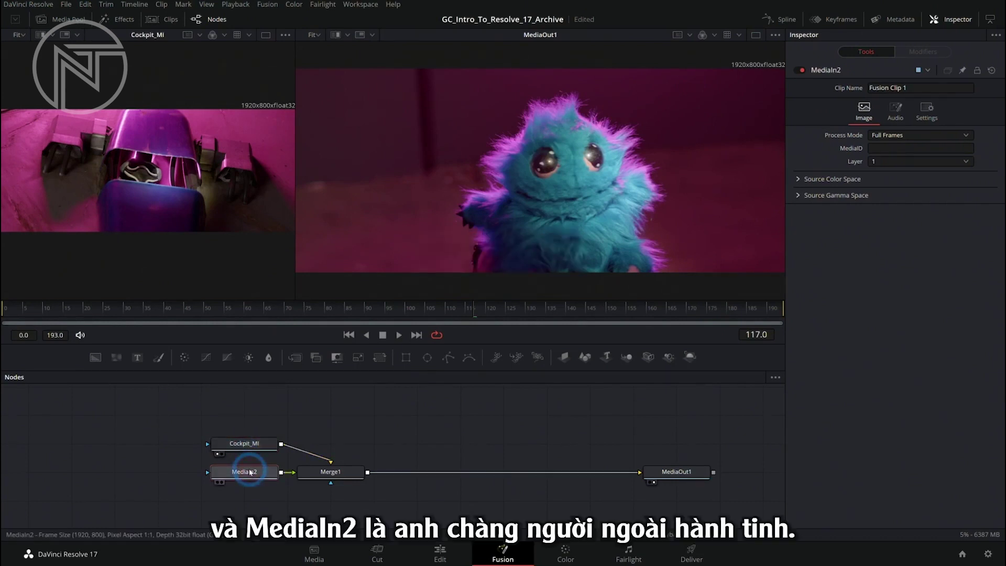
key("1")
left_click(251, 475)
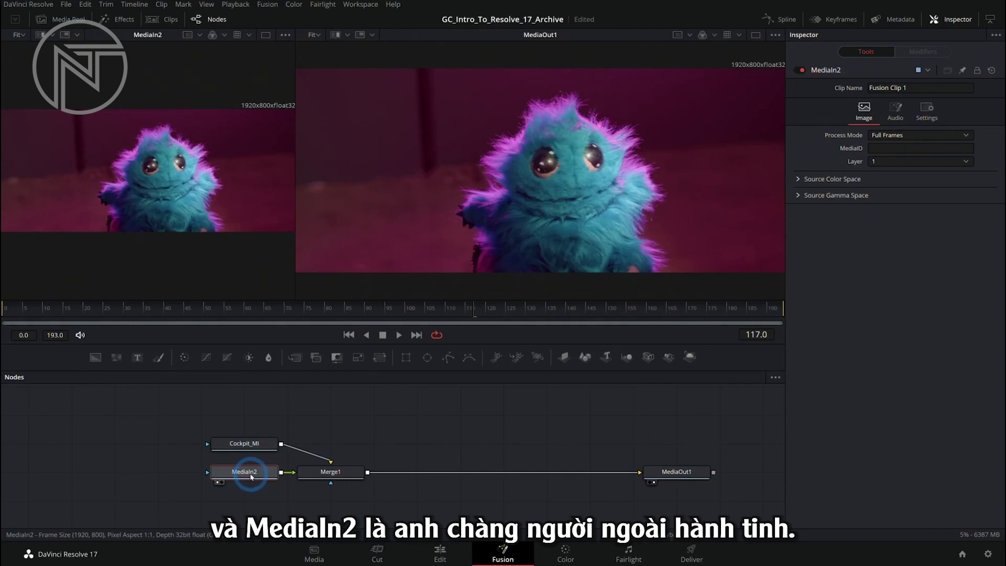
key("F2")
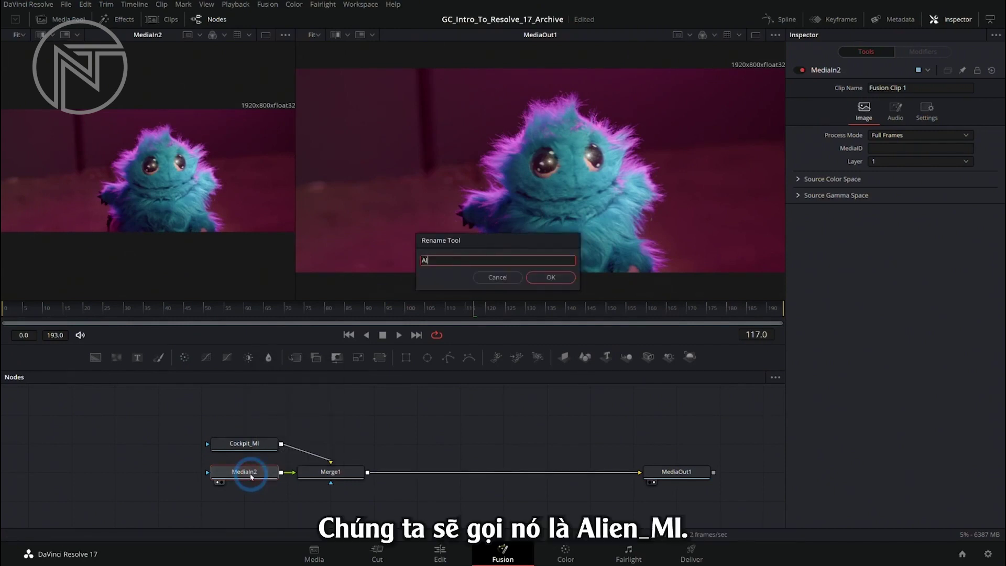
type("Alien_MI")
key("Return")
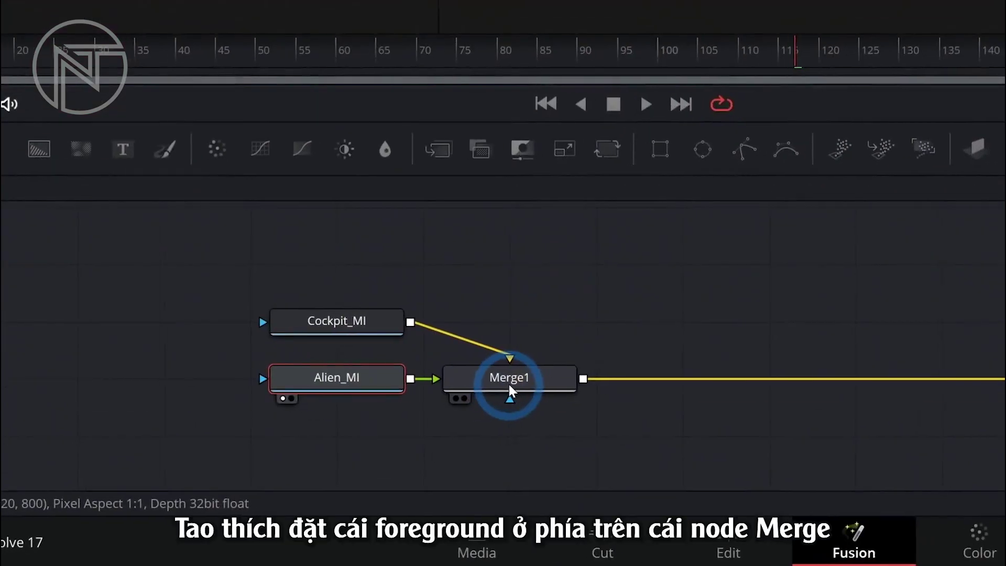
- Rearrange the nodes so Alien_MI sits above Merge1 and Cockpit_MI sits in line to the left of Merge1
left_click_drag(362, 374, 554, 297)
left_click_drag(377, 328, 373, 340)
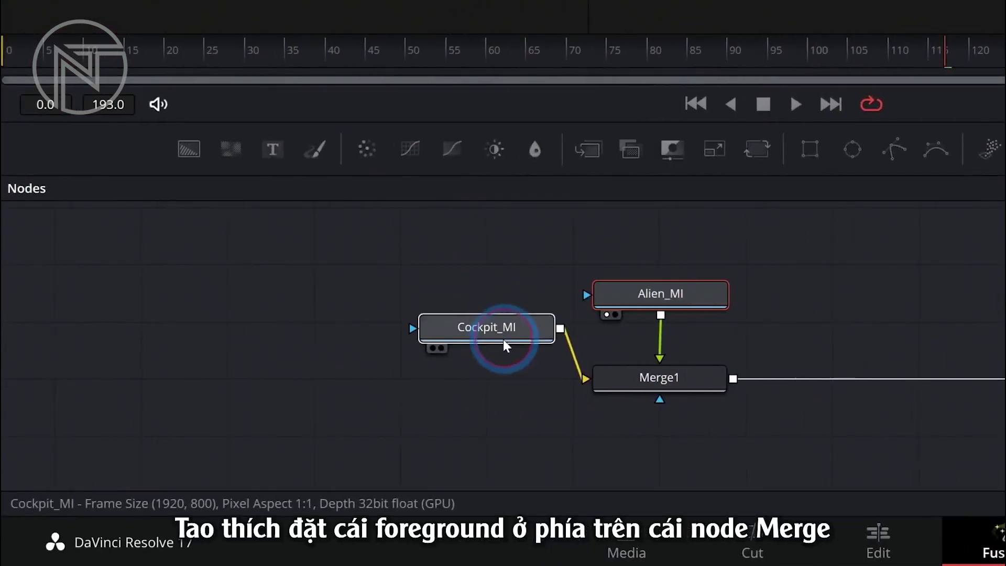
left_click_drag(503, 339, 493, 385)
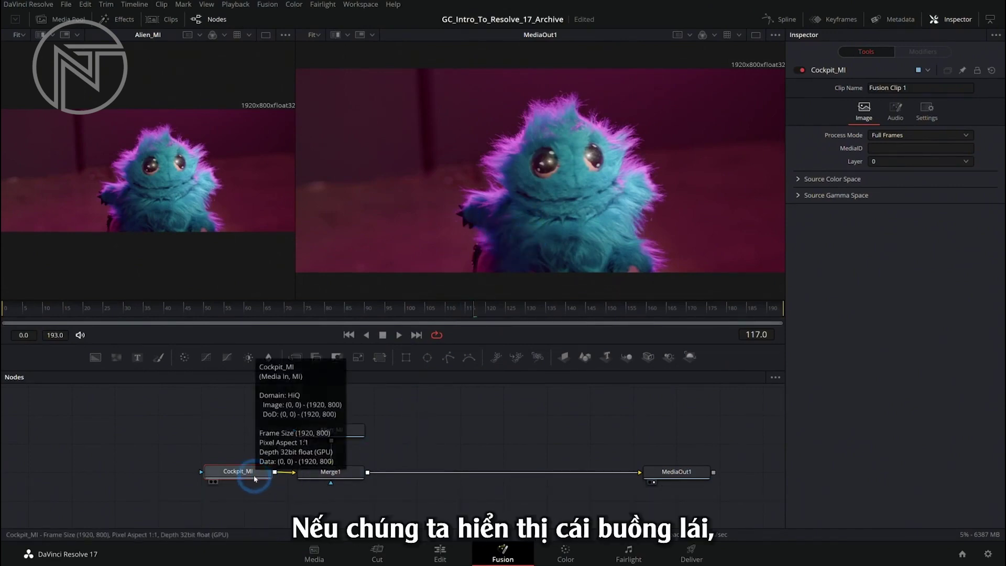
- Show Cockpit_MI in the first viewer and enlarge that viewer to examine the cockpit opening
key("1")
left_click_drag(297, 209, 563, 226)
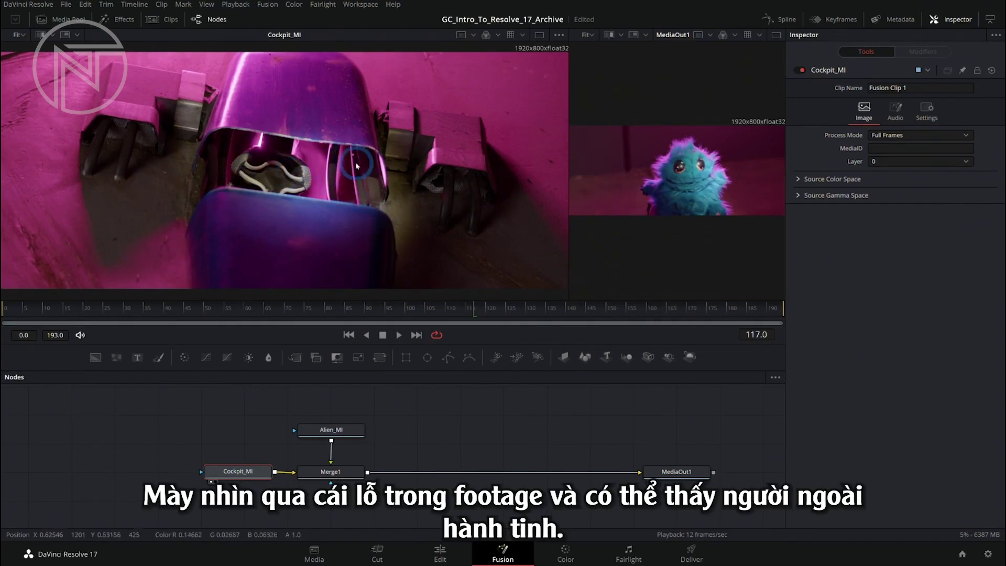
left_click(287, 175)
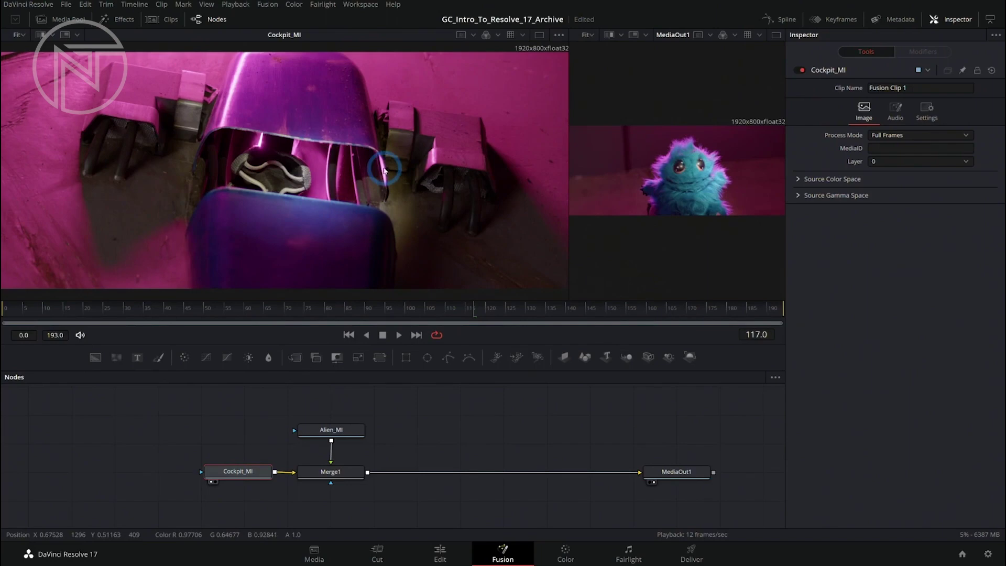
- Swap the foreground and background inputs of Merge1 so the cockpit becomes the foreground
left_click(344, 473)
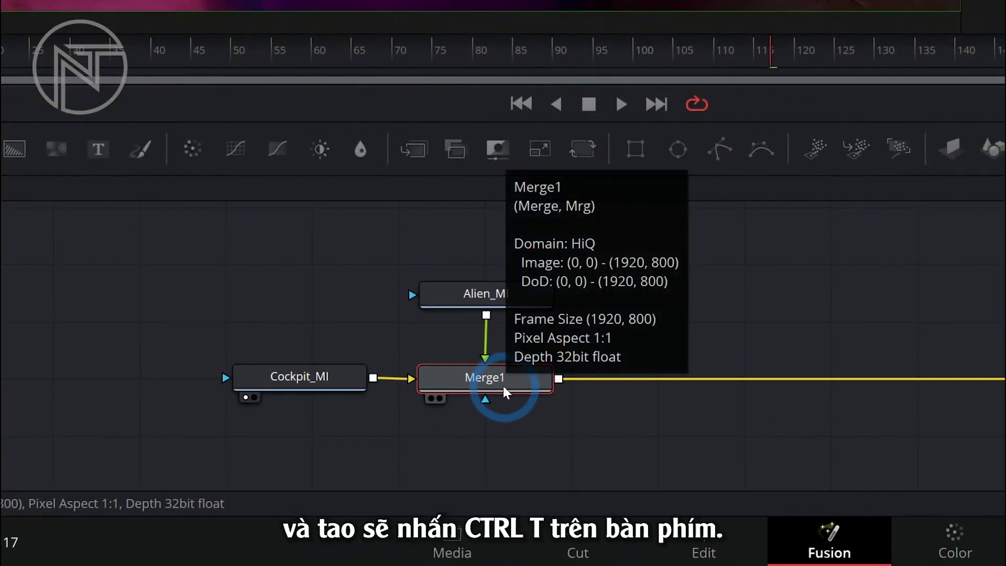
key("ctrl+t")
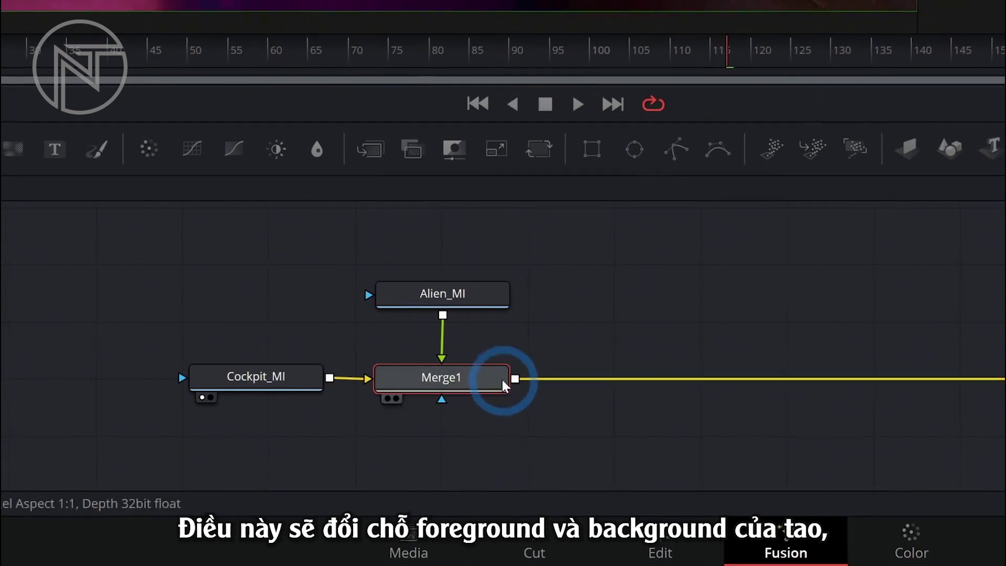
key("ctrl+t")
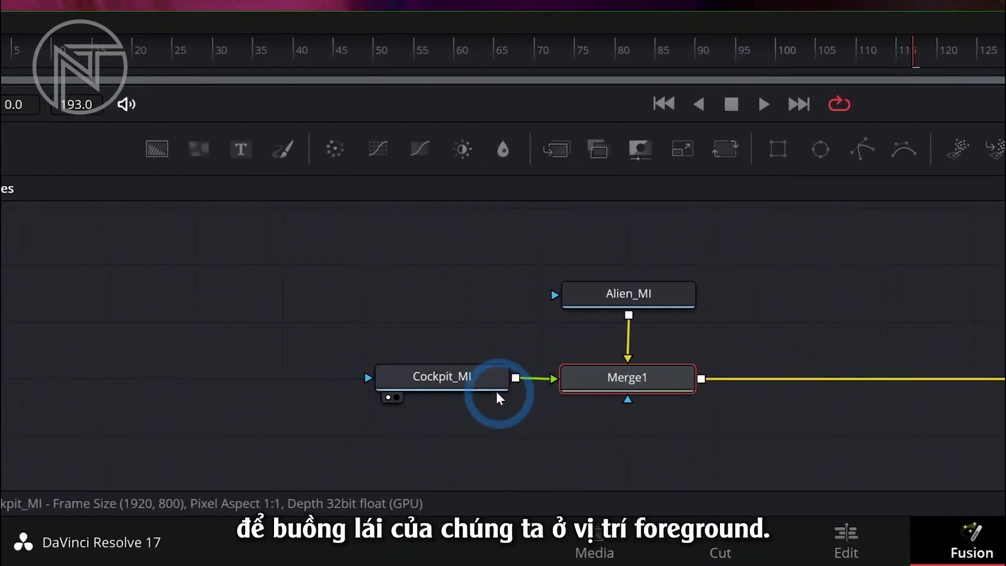
- Place Cockpit_MI above Merge1 and Alien_MI to its left, and enlarge the MediaOut1 viewer
left_click_drag(507, 385, 521, 326)
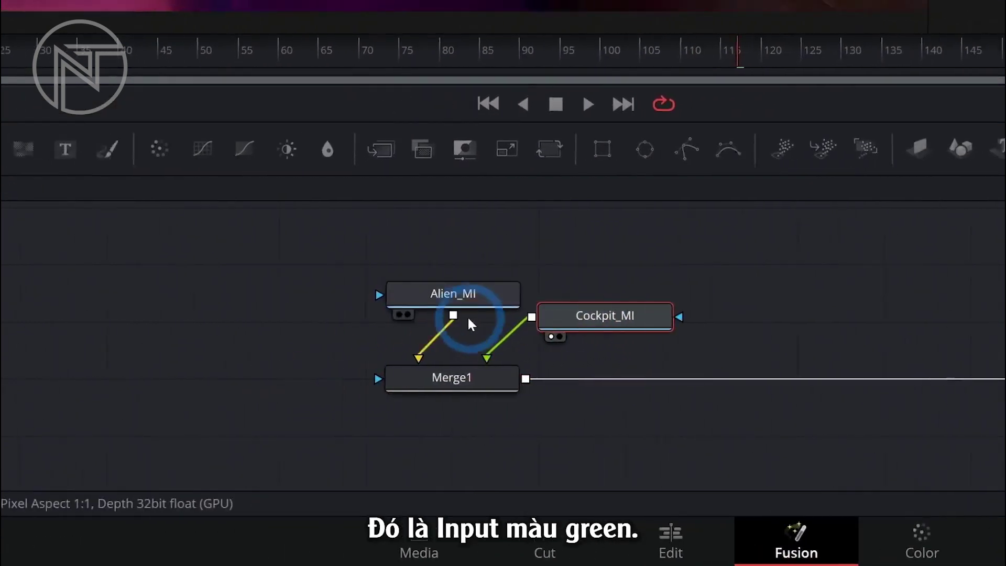
left_click_drag(446, 295, 273, 386)
left_click_drag(500, 388, 483, 385)
left_click_drag(800, 326, 715, 306)
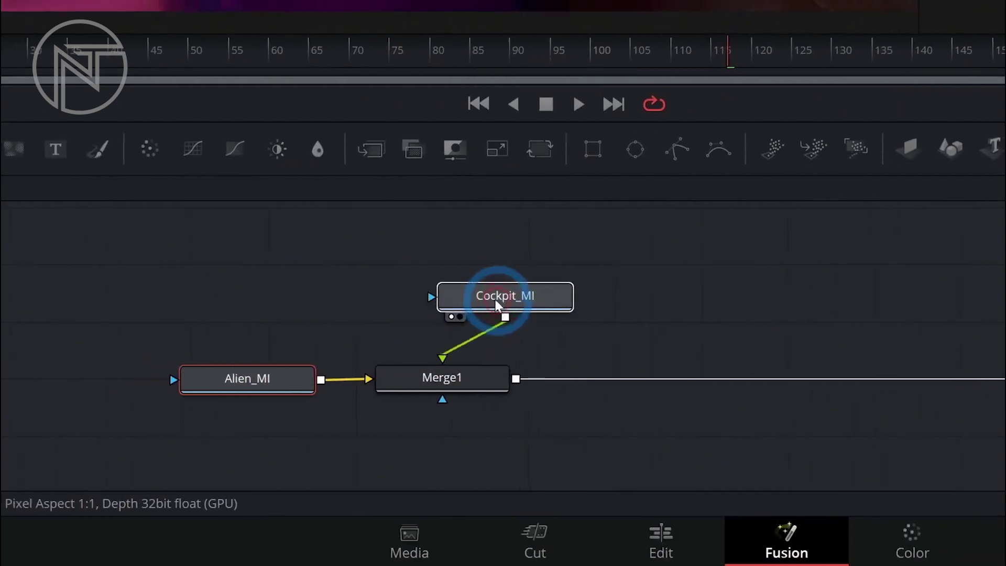
left_click_drag(497, 305, 447, 292)
left_click_drag(568, 229, 280, 229)
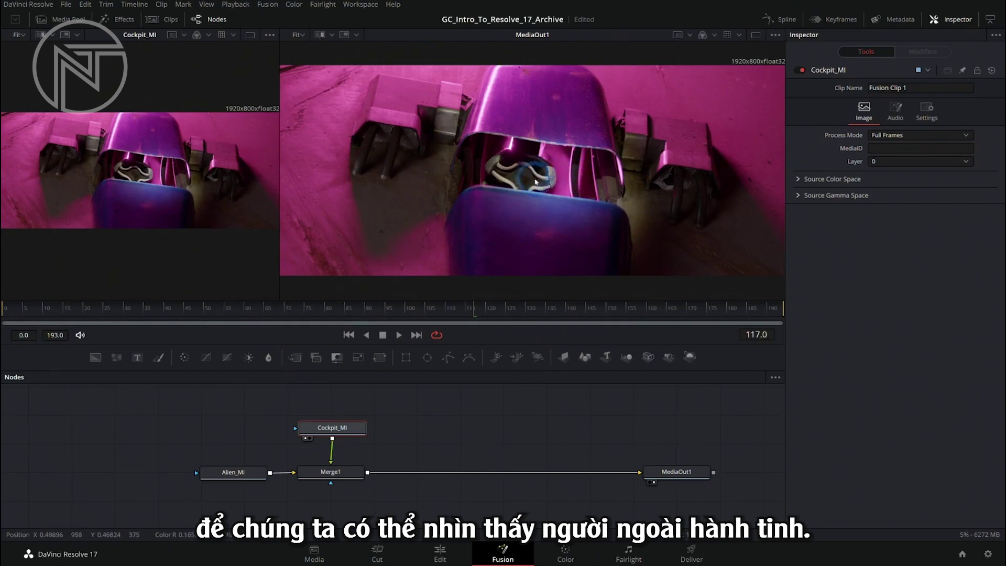
- Deselect all nodes and add an unconnected Polygon mask node above Cockpit_MI
left_click(367, 434)
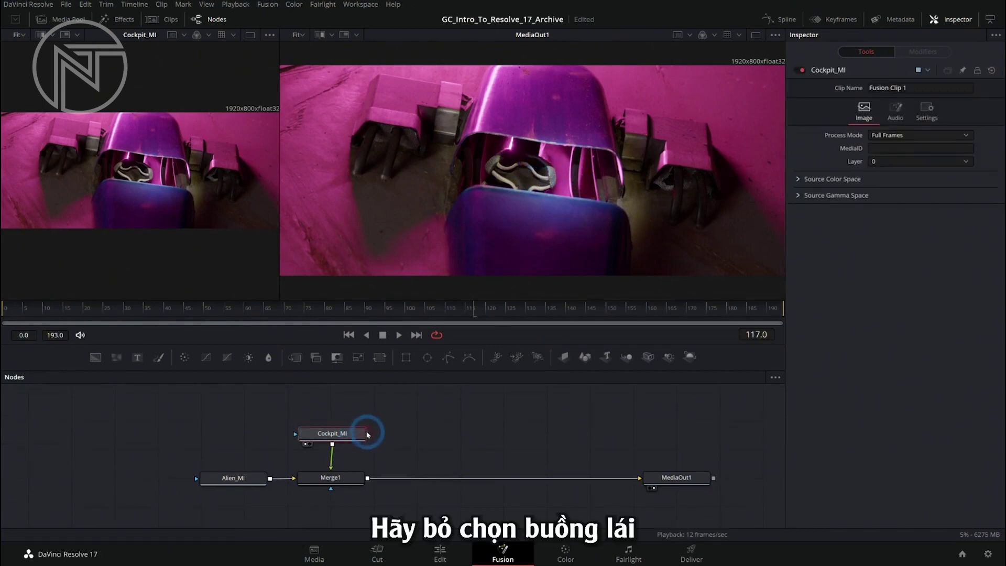
left_click(401, 413)
left_click_drag(448, 357, 355, 410)
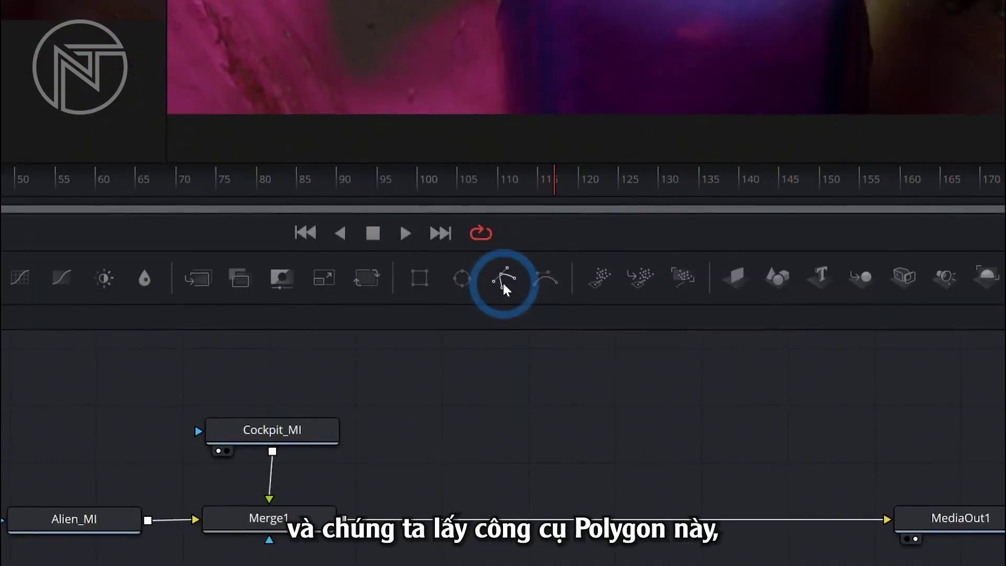
left_click_drag(491, 289, 503, 283)
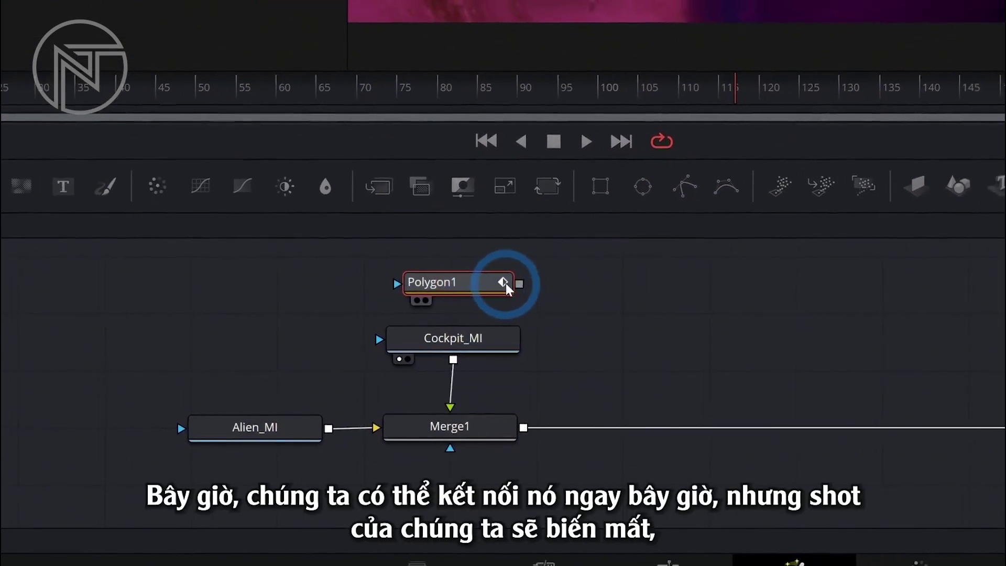
- Try connecting the Polygon mask to Cockpit_MI, and disconnect it again
left_click_drag(519, 283, 524, 328)
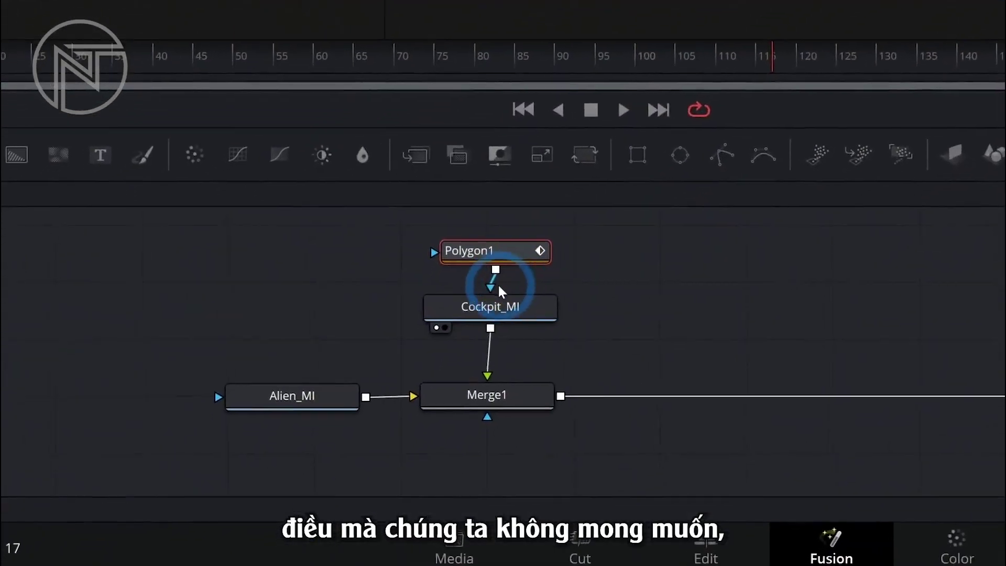
mouse_move(505, 278)
left_mouse_down()
mouse_move(499, 293)
mouse_move(502, 280)
left_mouse_up()
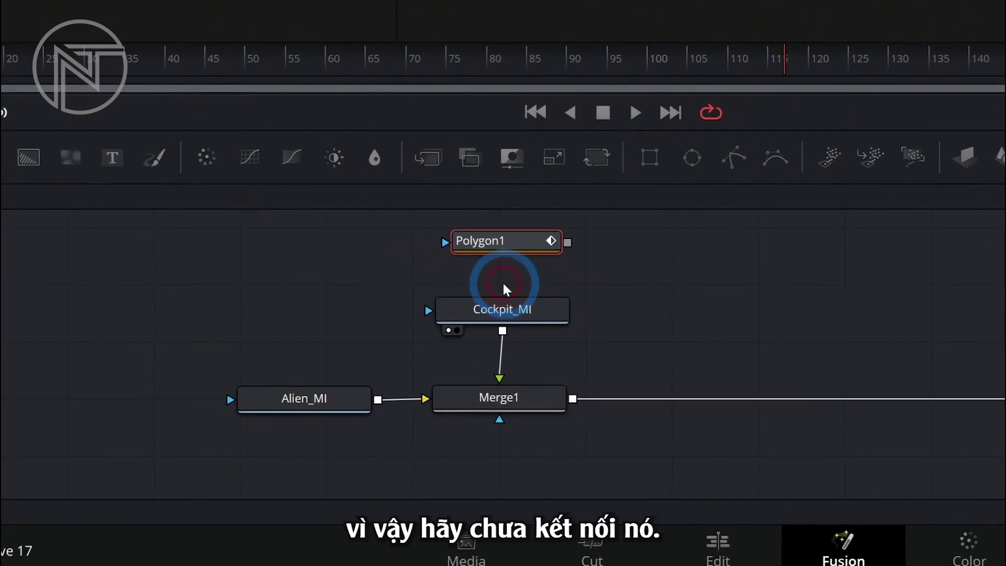
left_click_drag(518, 244, 517, 253)
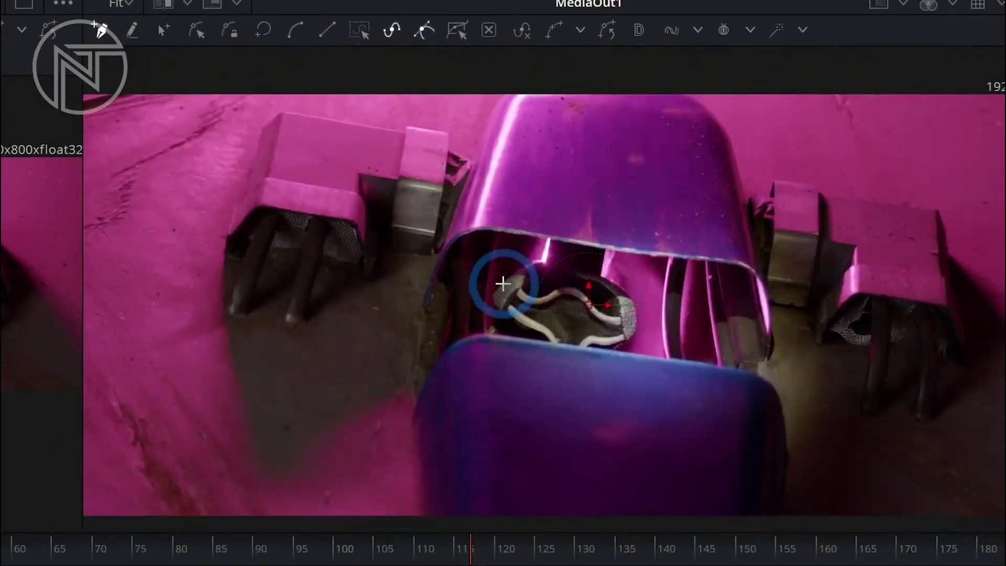
- Draw a closed polygon mask around the cockpit opening, following the canopy edge, the lower hull and both side struts with smooth curves
scroll(503, 283, "up", 3)
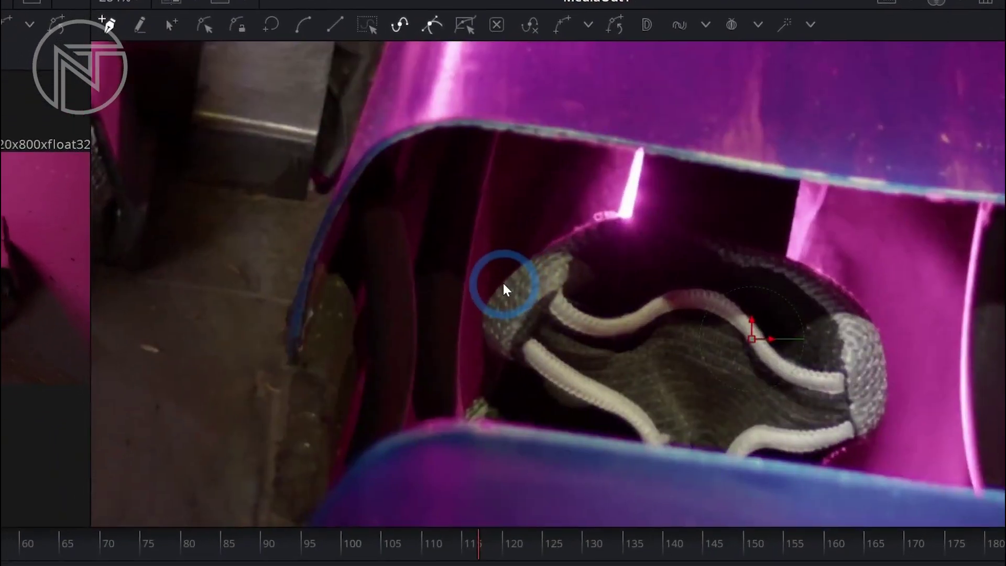
scroll(501, 284, "up", 1)
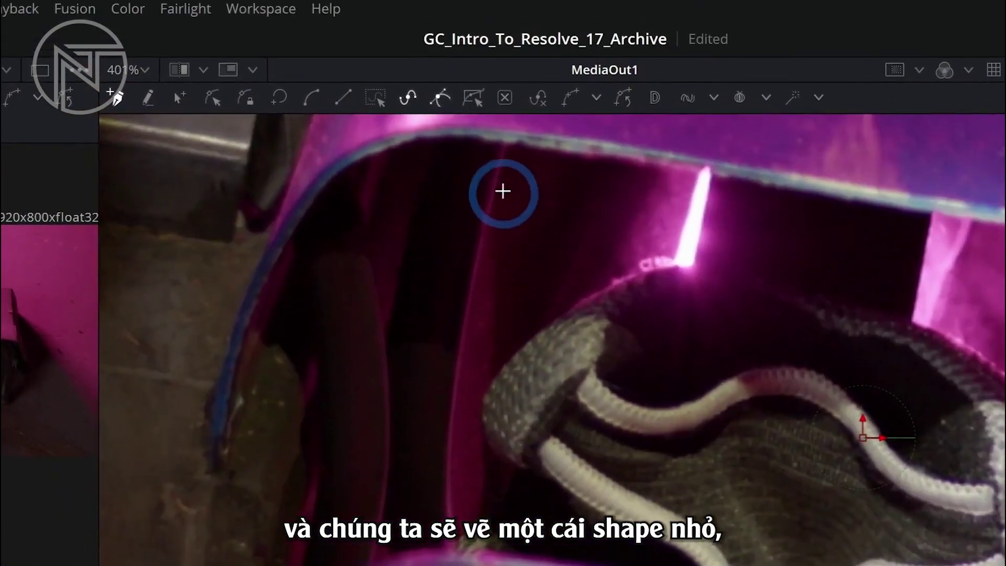
left_click(503, 111)
left_click_drag(499, 274, 494, 316)
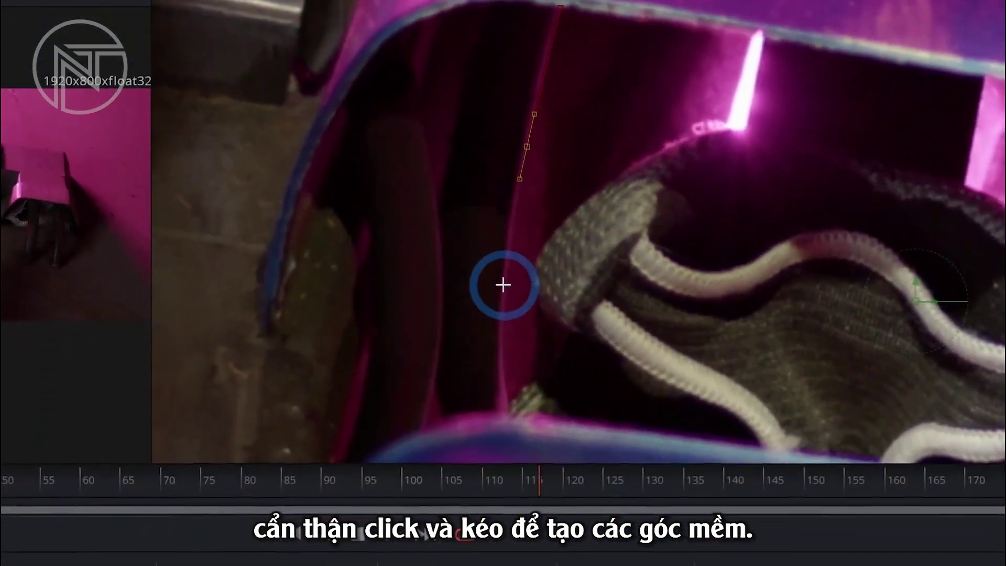
left_click_drag(489, 400, 487, 441)
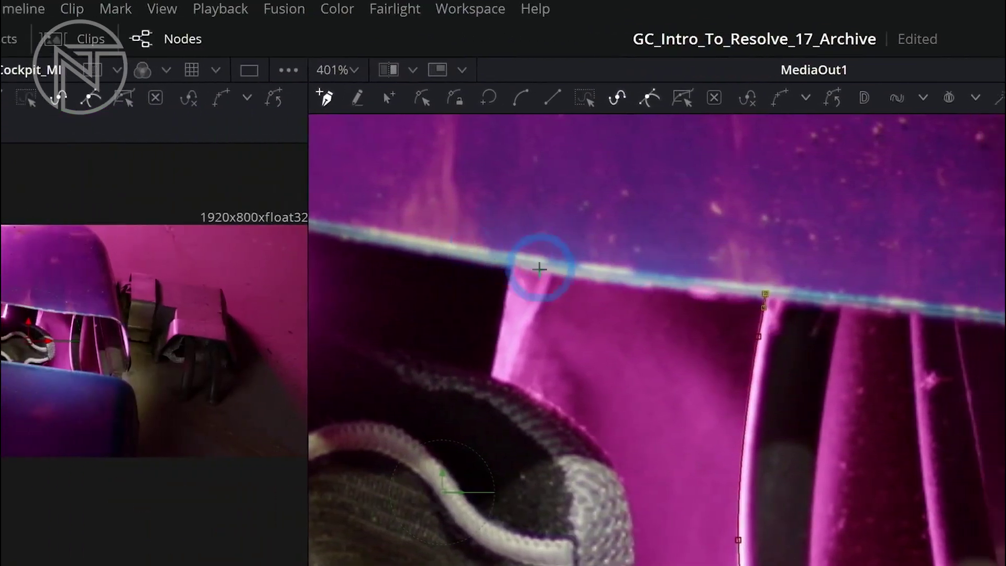
left_click(503, 241)
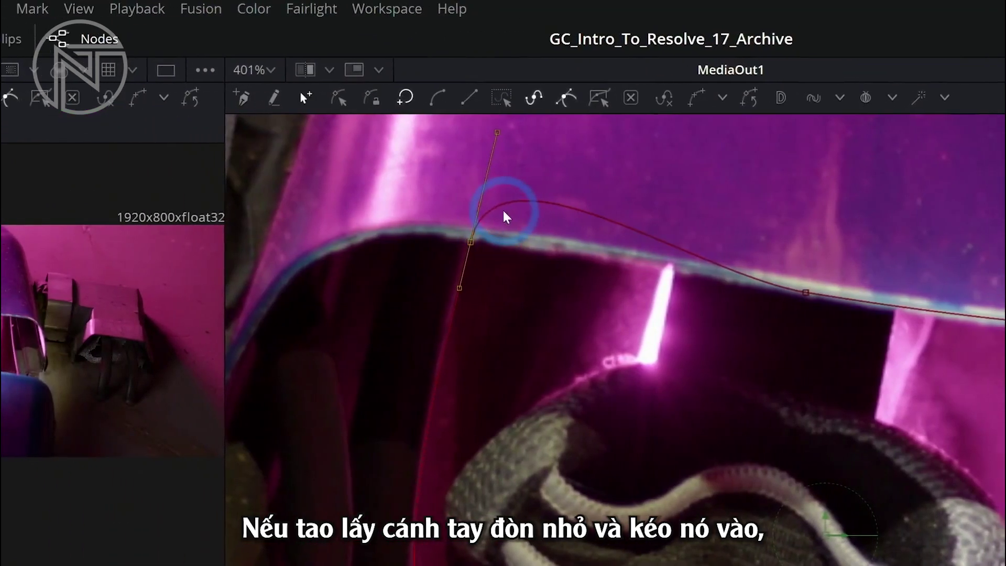
- Adjust the polygon's curve handles and points so its outline follows the canopy edge and the curved strut beside the opening
left_click_drag(505, 133, 455, 222)
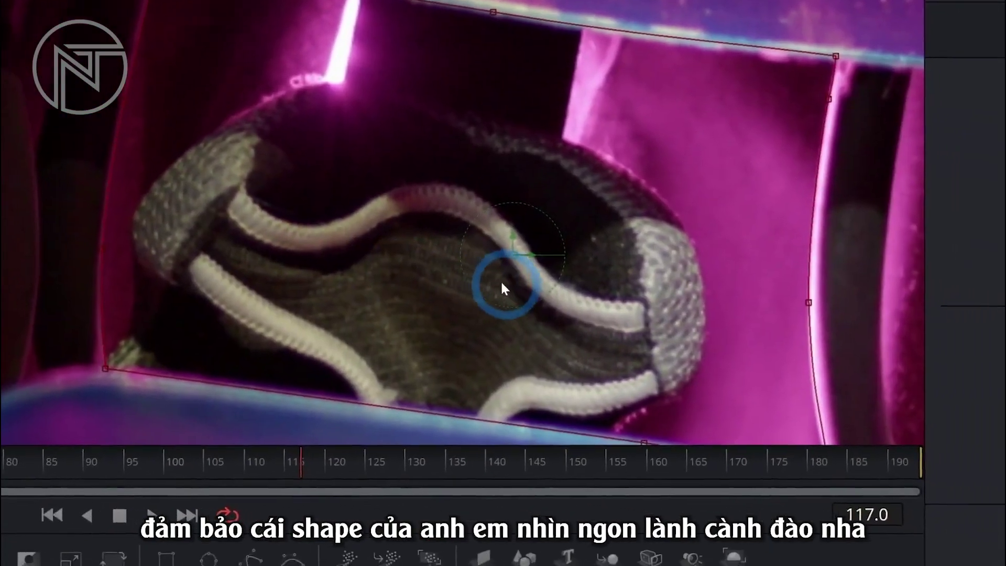
left_click_drag(700, 306, 529, 213)
left_click(787, 242)
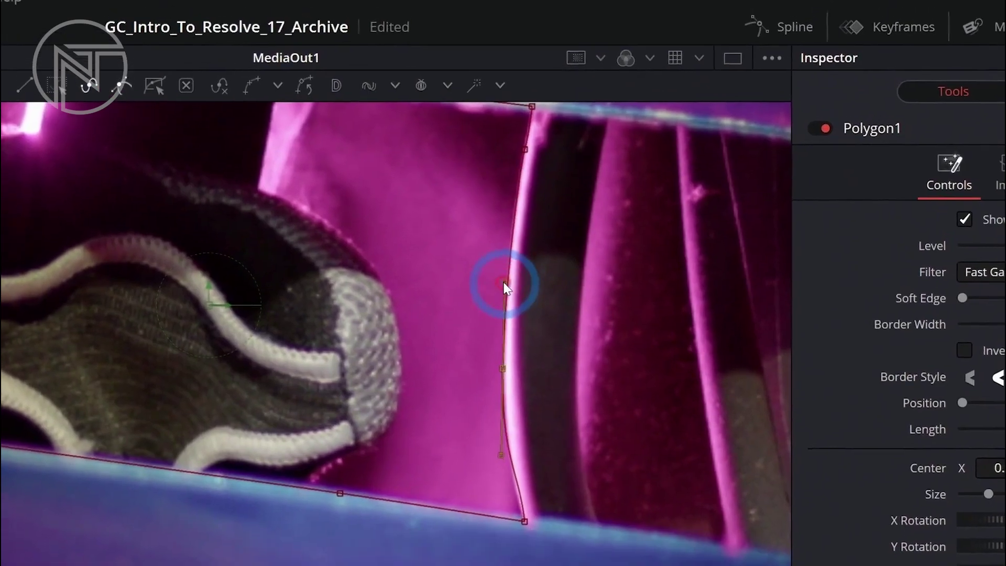
- Connect Polygon1 to Cockpit_MI as its mask and invert the mask to cut out the cockpit opening
scroll(357, 463, "down", 3)
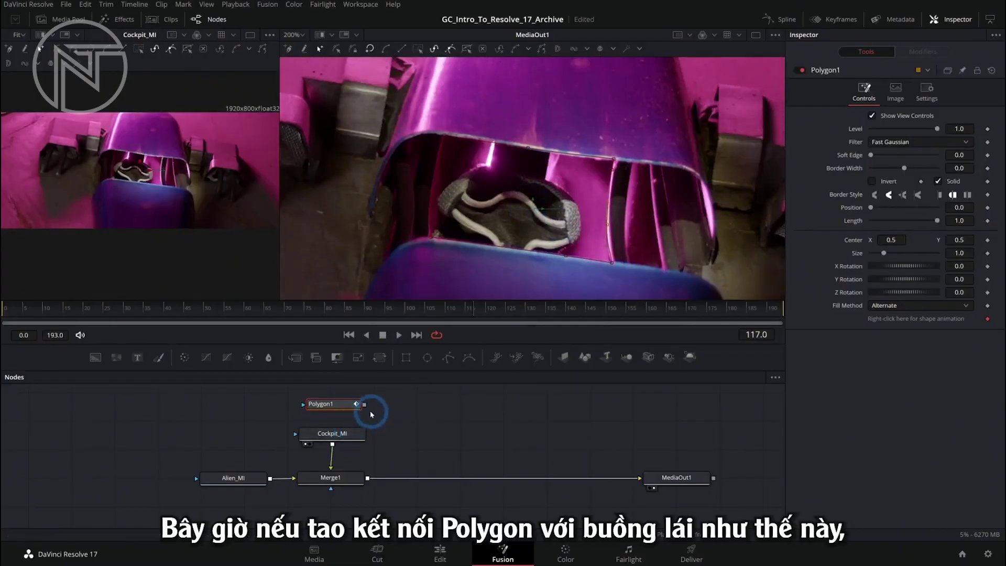
left_click_drag(367, 406, 352, 432)
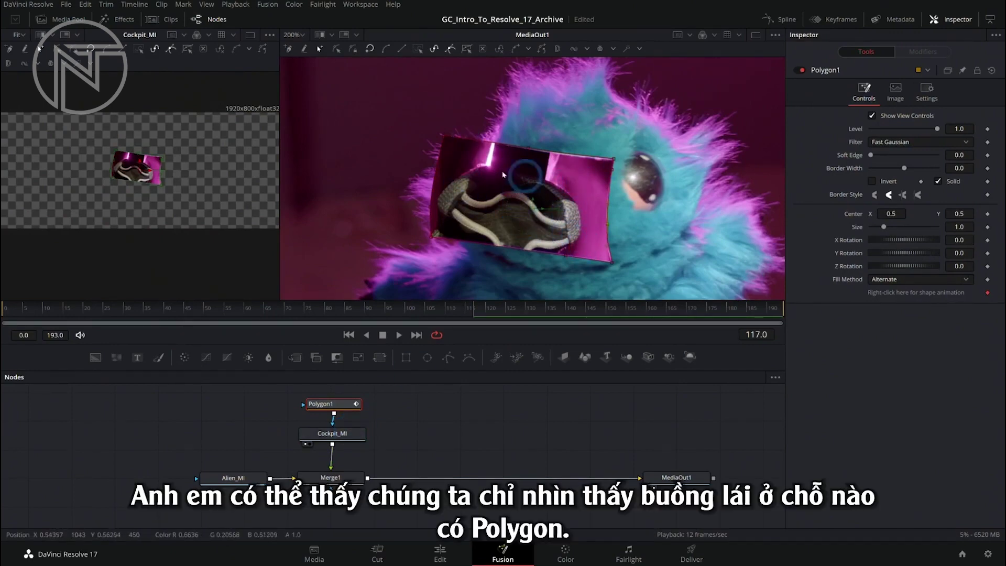
scroll(469, 215, "down", 2)
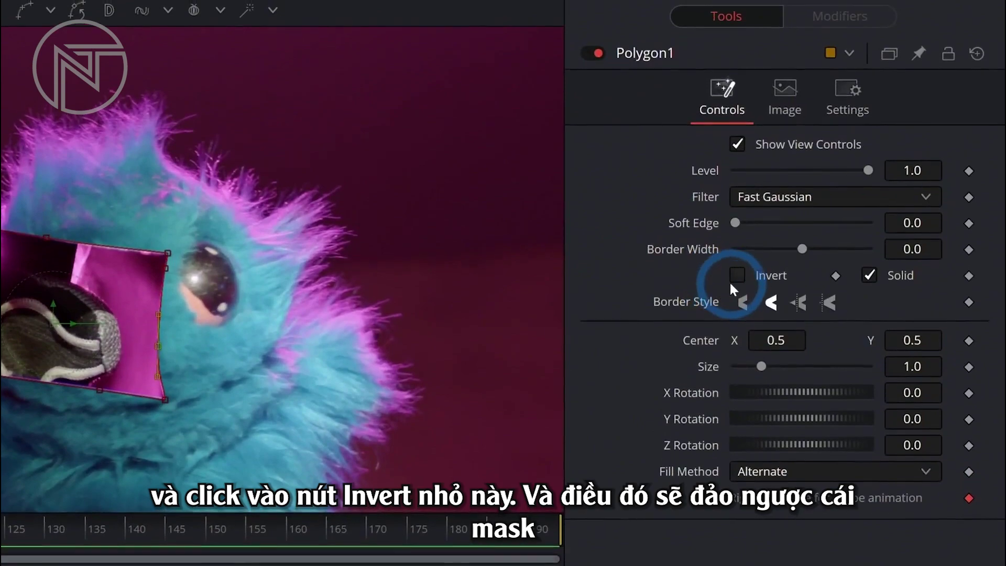
left_click(731, 279)
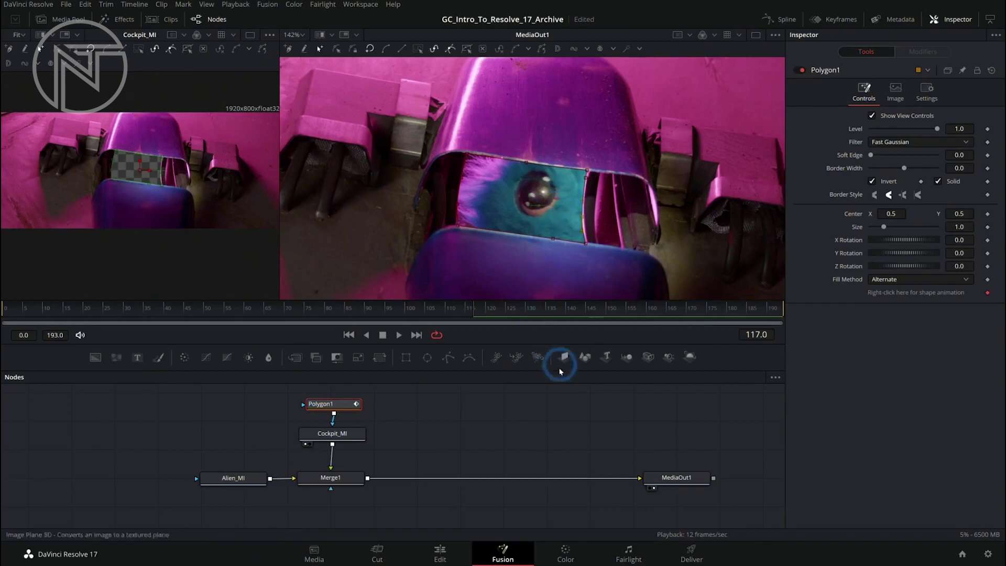
left_click(332, 434)
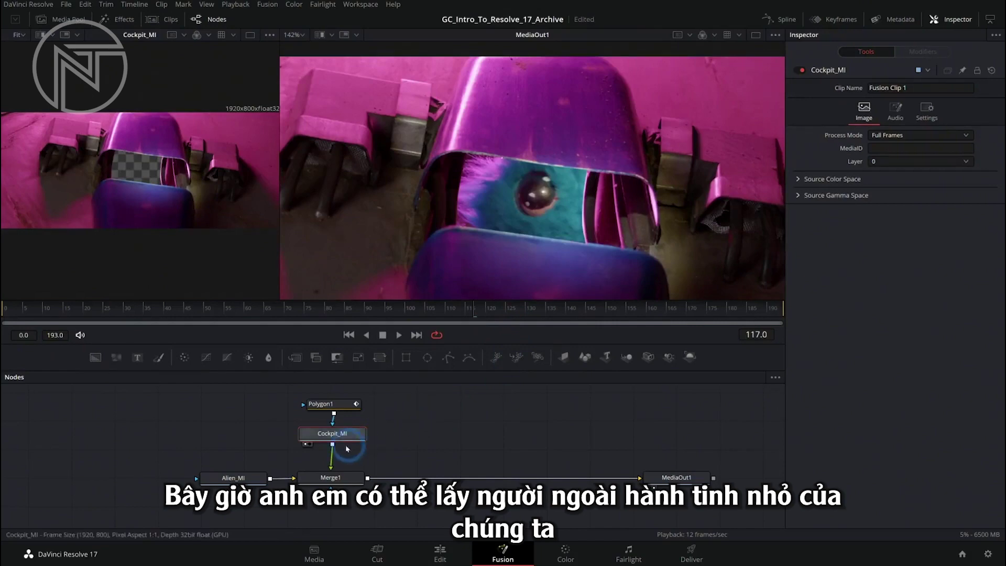
- Move Alien_MI farther from Merge1 and insert a Transform node between them
mouse_move(193, 482)
left_mouse_down()
mouse_move(184, 478)
mouse_move(194, 478)
left_mouse_up()
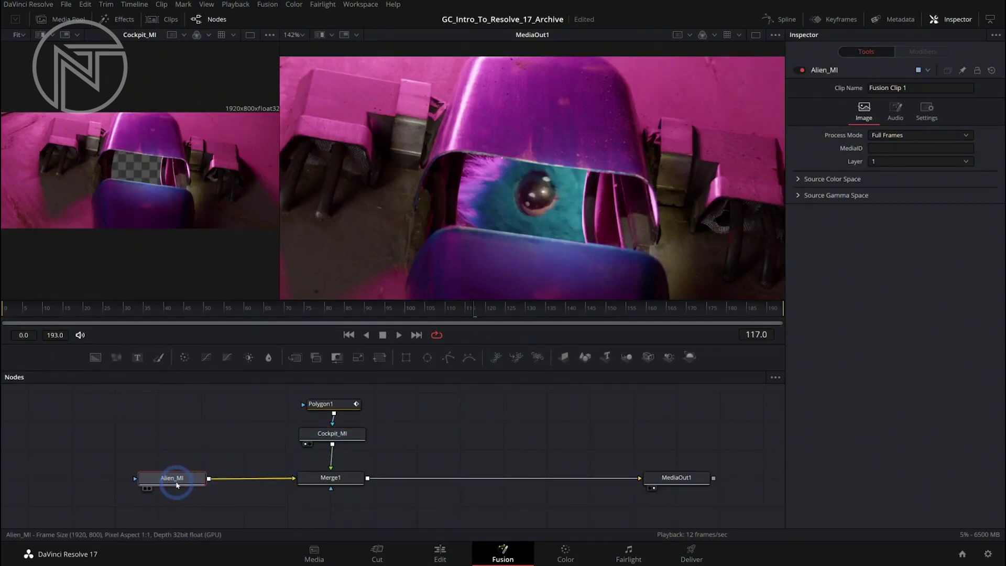
left_click_drag(193, 479, 185, 477)
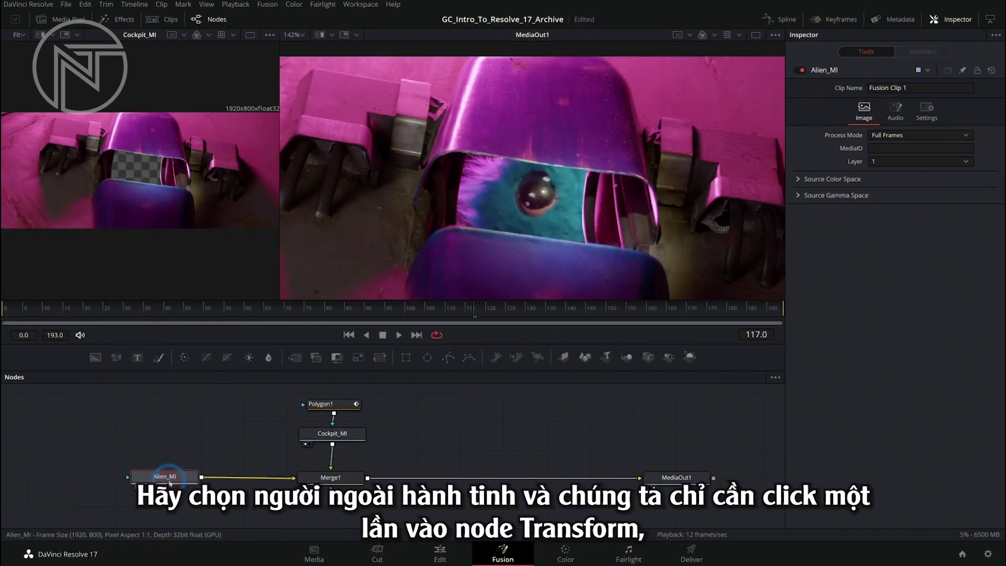
left_click(382, 359)
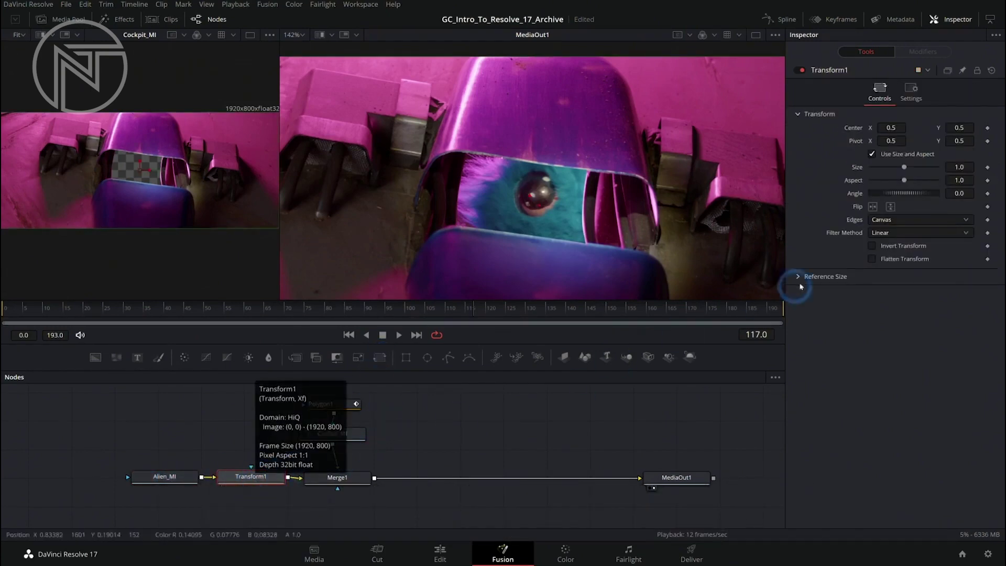
- Fit the alien into the cockpit opening with Size 0.424, Angle -10.4 and Center at about X 0.478, Y 0.526
left_click(905, 168)
left_click_drag(904, 170, 888, 175)
left_click_drag(530, 210, 513, 204)
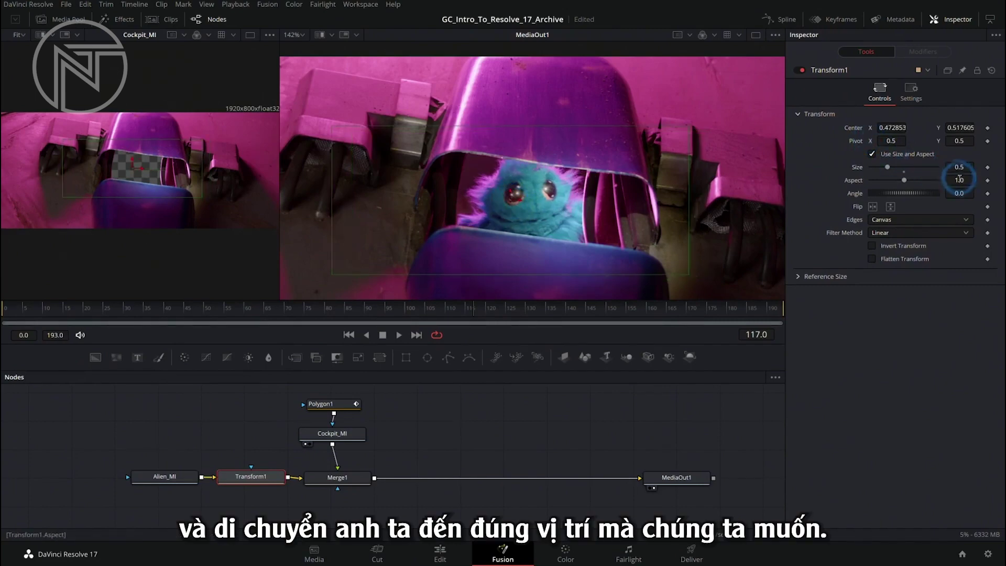
left_click_drag(963, 166, 912, 194)
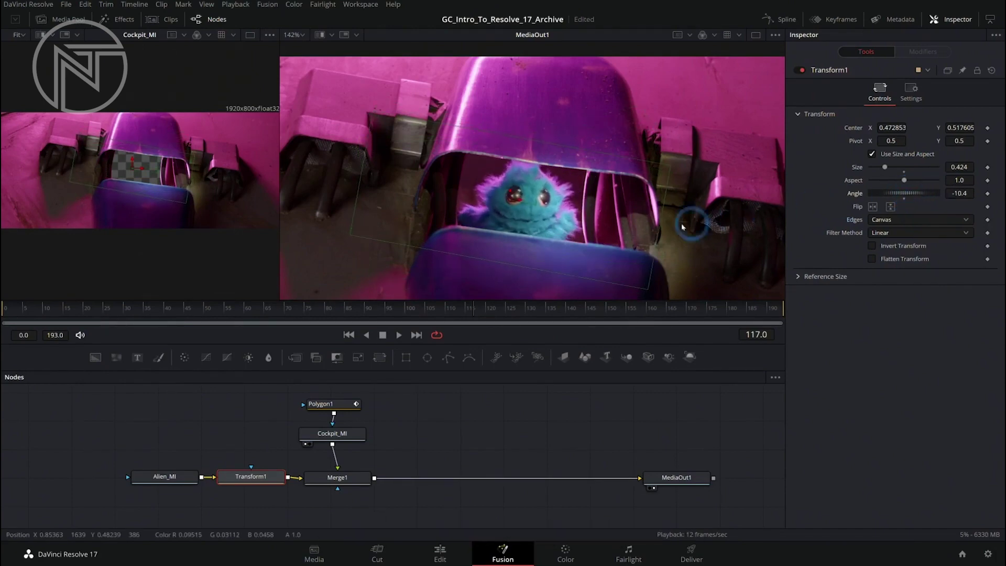
left_click_drag(522, 201, 522, 203)
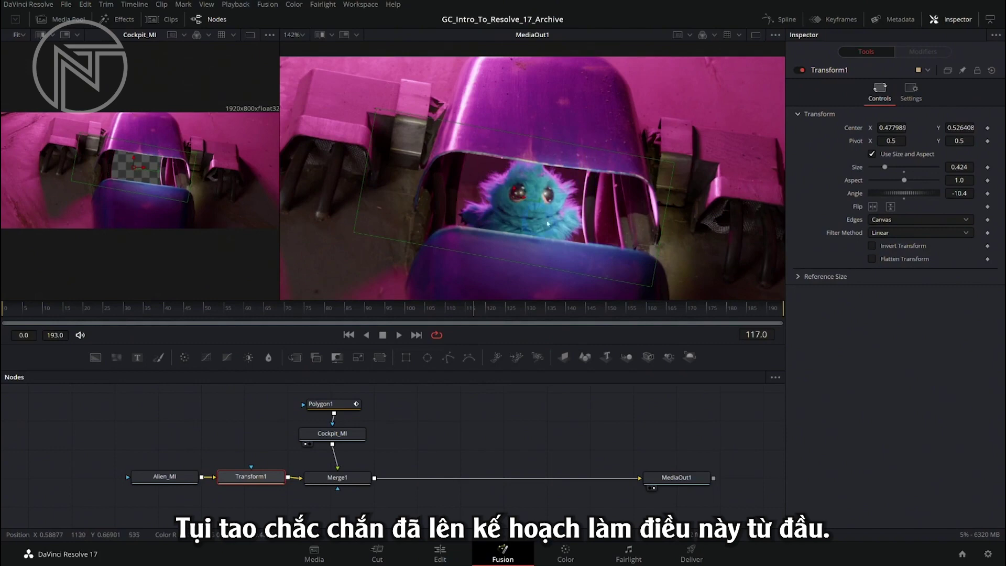
- Play back the composite with the mask controls hidden, stop it and go to frame 101
left_click(674, 477)
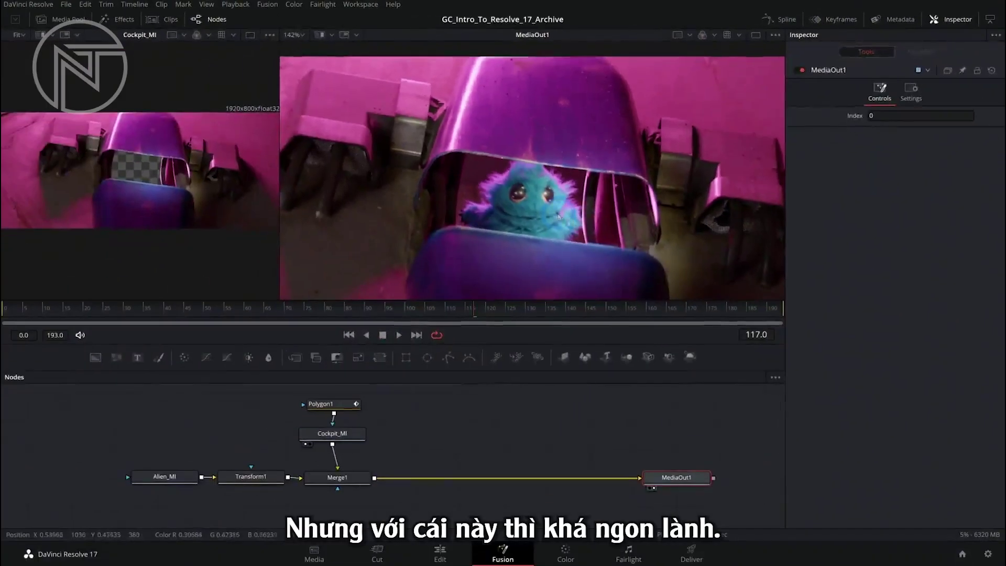
left_click(447, 406)
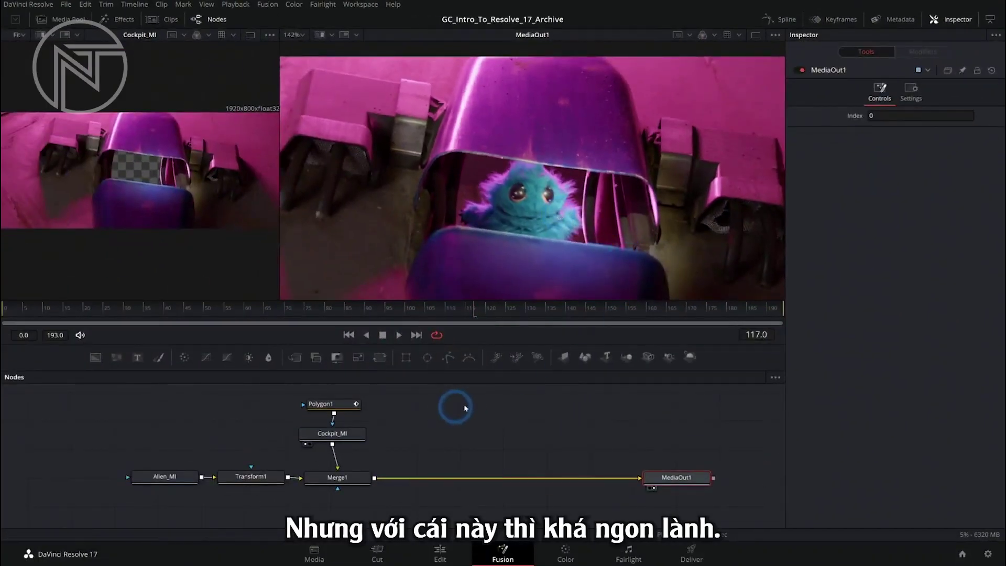
left_click(384, 335)
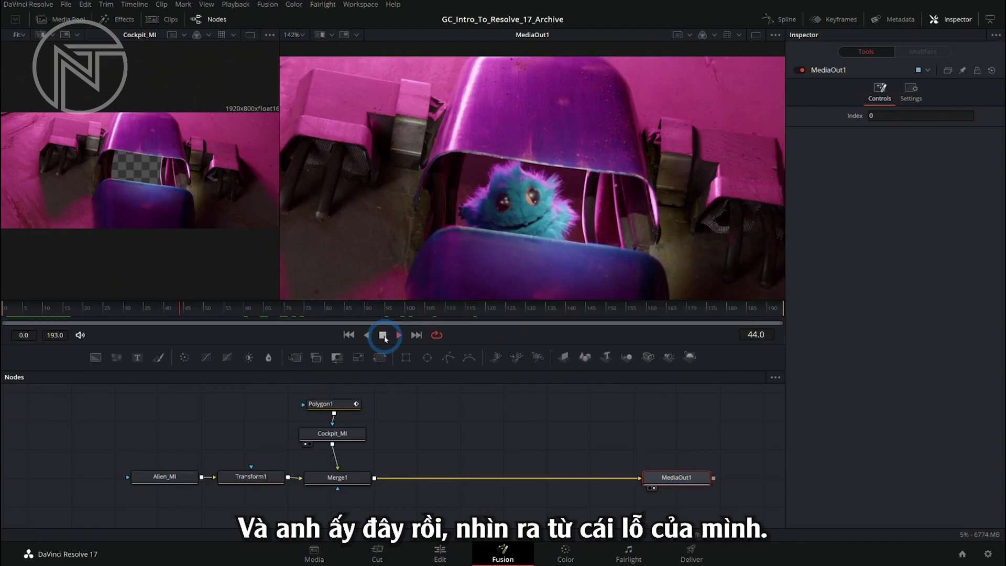
left_click(620, 234)
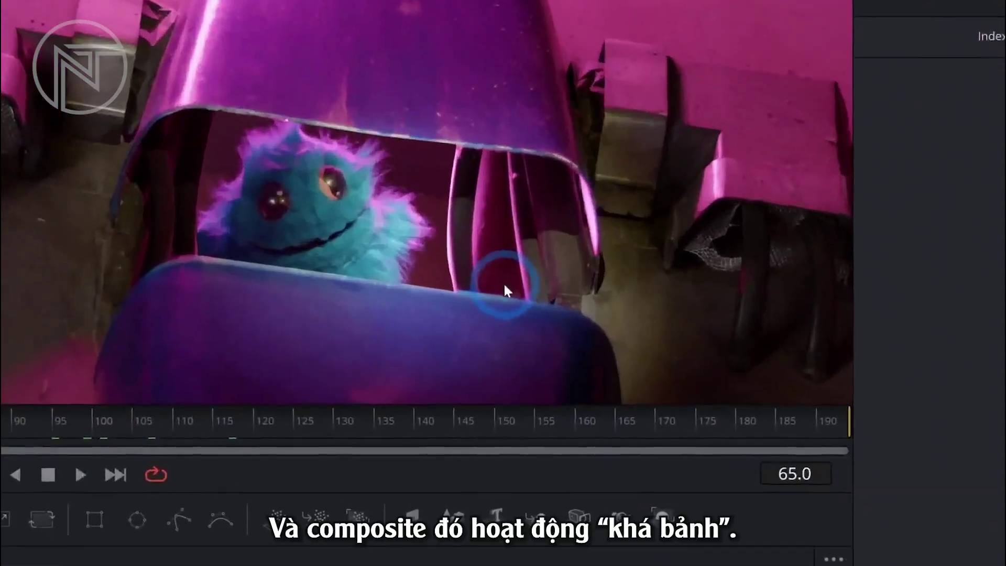
left_click(411, 309)
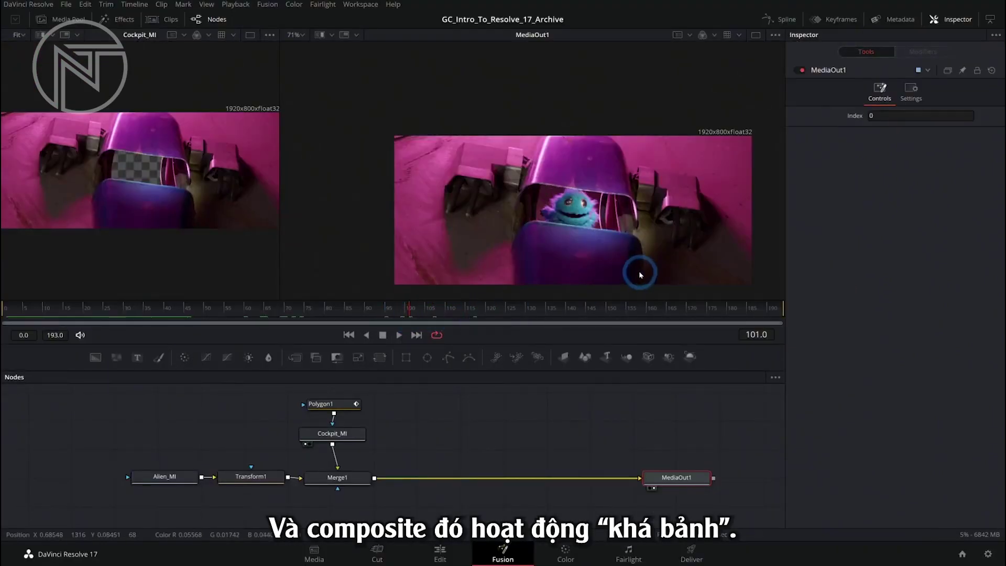
- Set Polygon1's Soft Edge to 0.0014 to soften the cockpit mask's outline
left_click(589, 225)
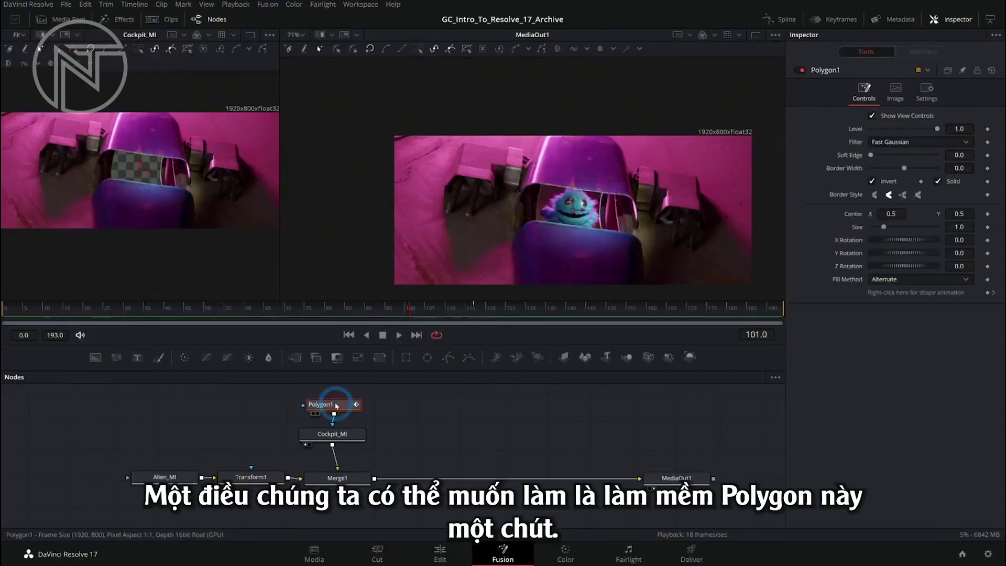
scroll(588, 224, "up", 10)
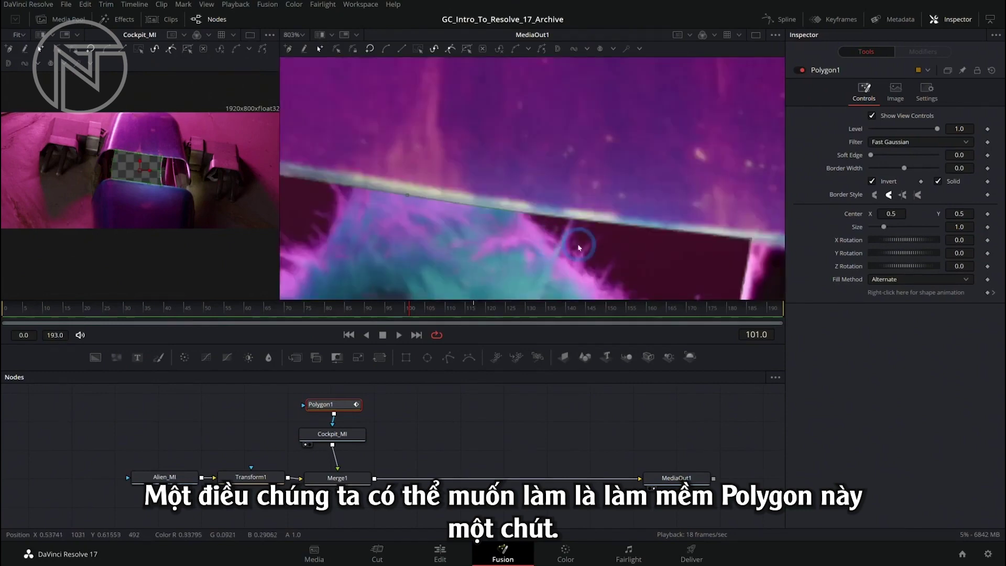
left_click_drag(956, 156, 960, 157)
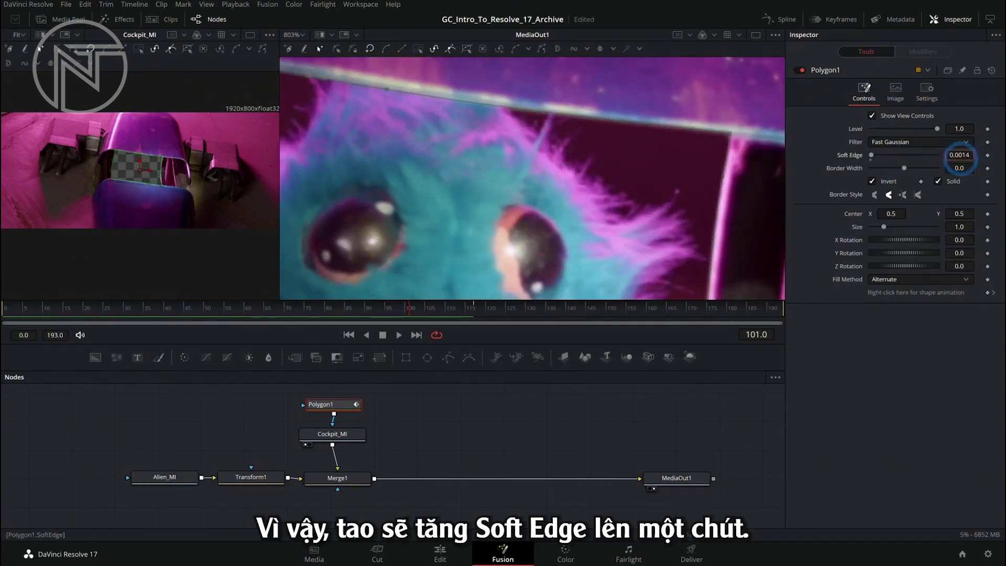
- Examine the softened mask edges around the alien up close and in the full frame, with the mask outline hidden
left_click(677, 478)
scroll(644, 239, "down", 5)
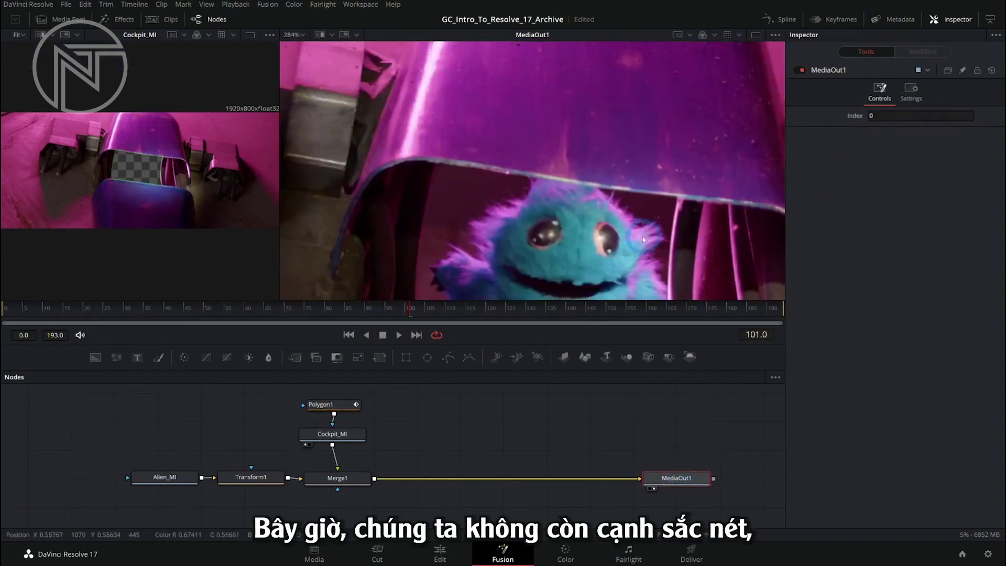
scroll(643, 240, "down", 2)
scroll(366, 206, "up", 5)
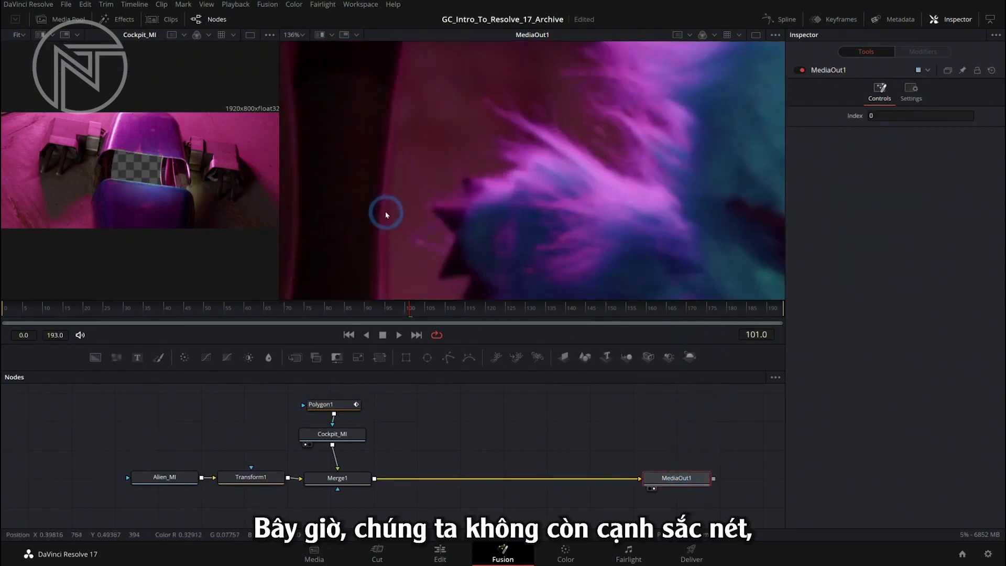
scroll(386, 215, "down", 3)
scroll(664, 219, "down", 3)
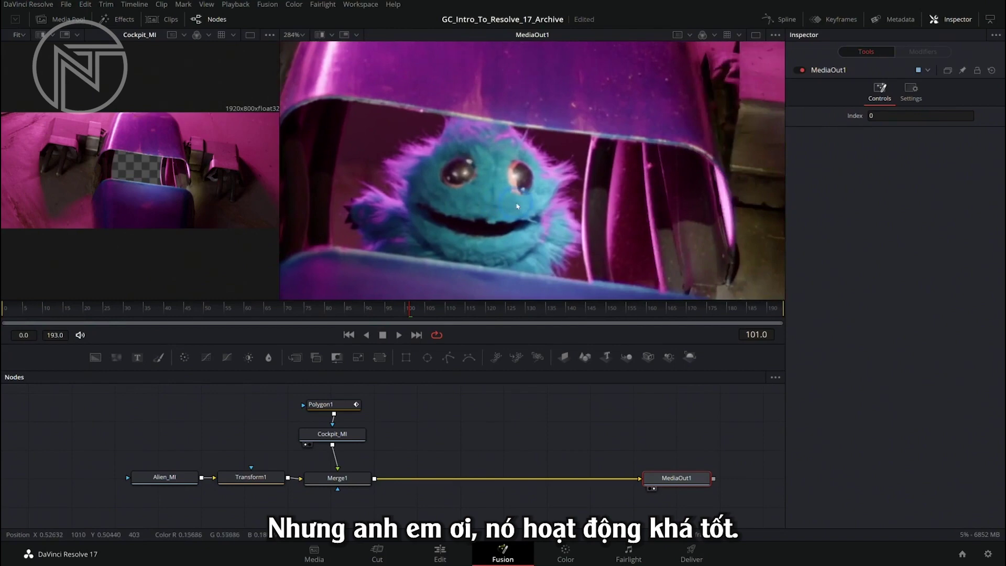
scroll(580, 190, "down", 1)
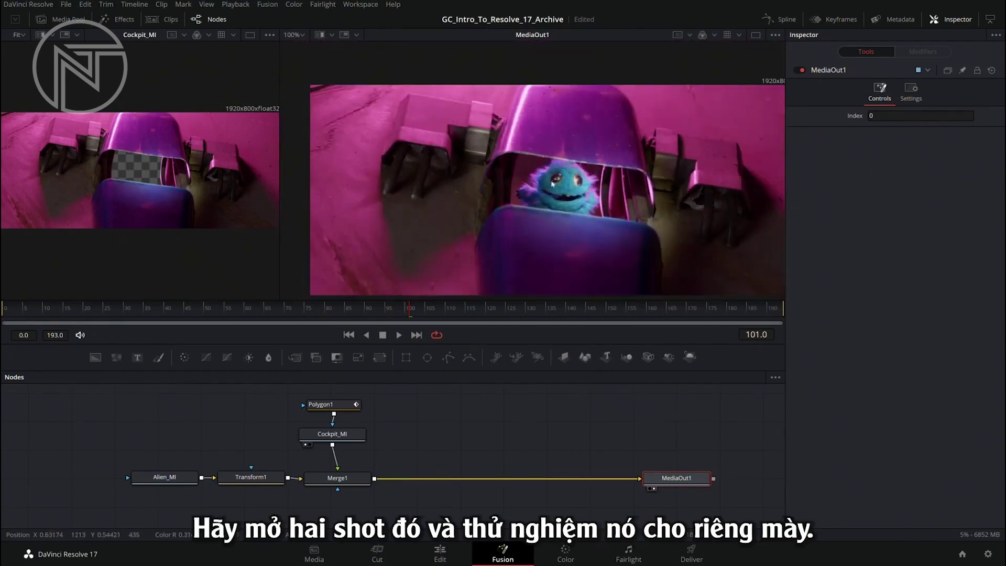
left_click_drag(604, 239, 569, 223)
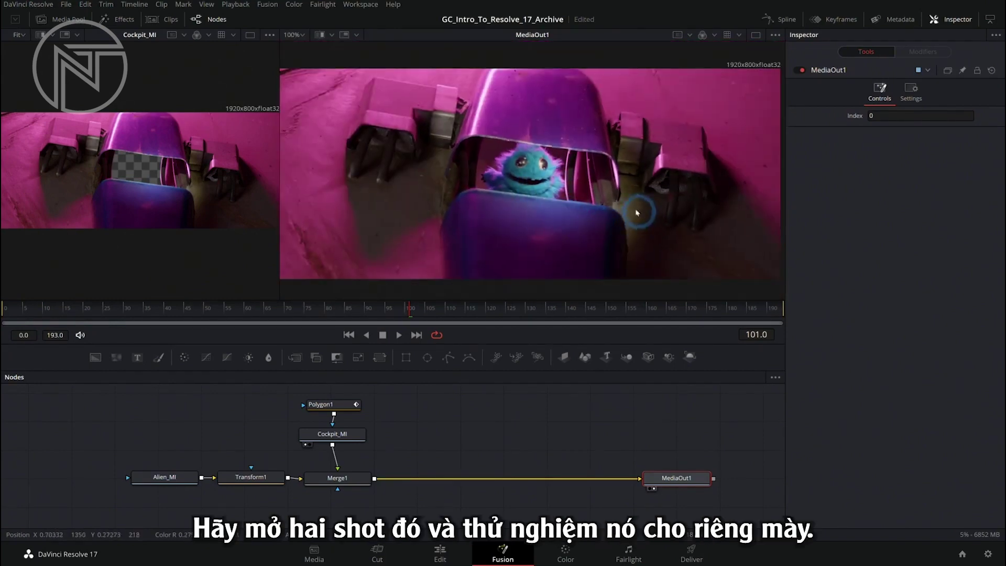
- Shift Alien_MI and Transform1 away from Merge1 and insert a Color Corrector node between Transform1 and Merge1
left_click(507, 373)
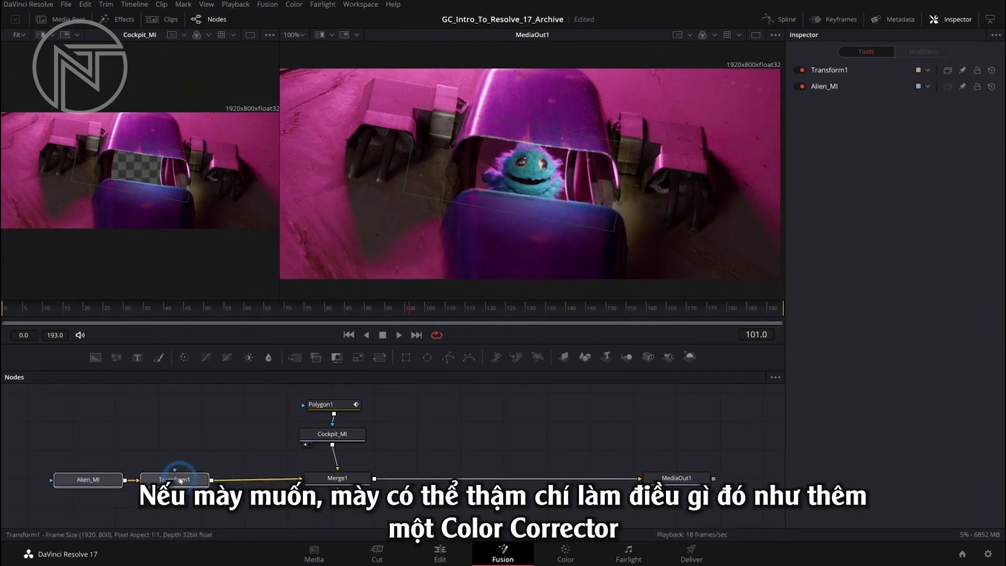
left_click(184, 366)
left_click_drag(184, 365, 265, 480)
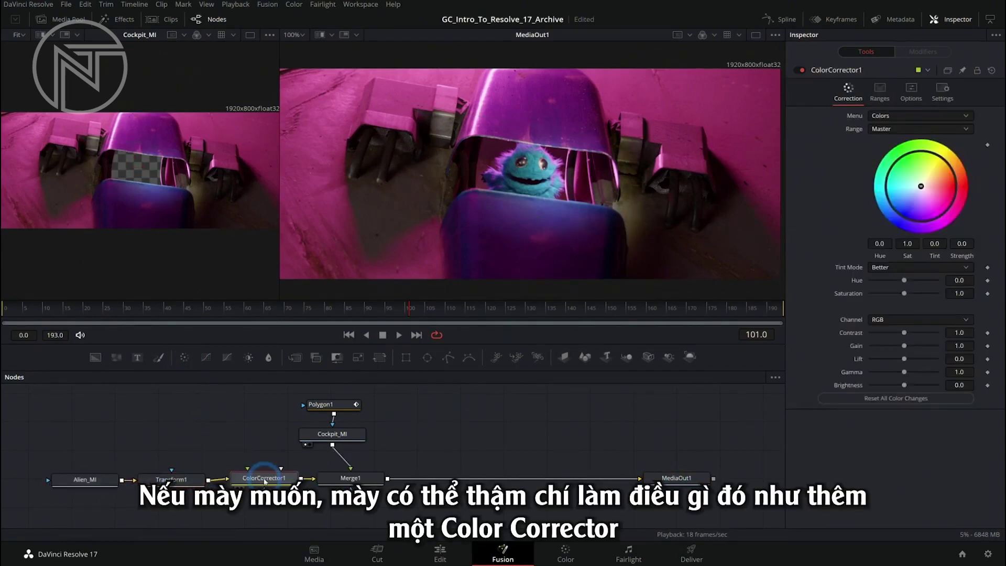
- Add a polygon mask to ColorCorrector1 and draw it over the top of the alien's head along the cockpit's upper edge
left_click(452, 360)
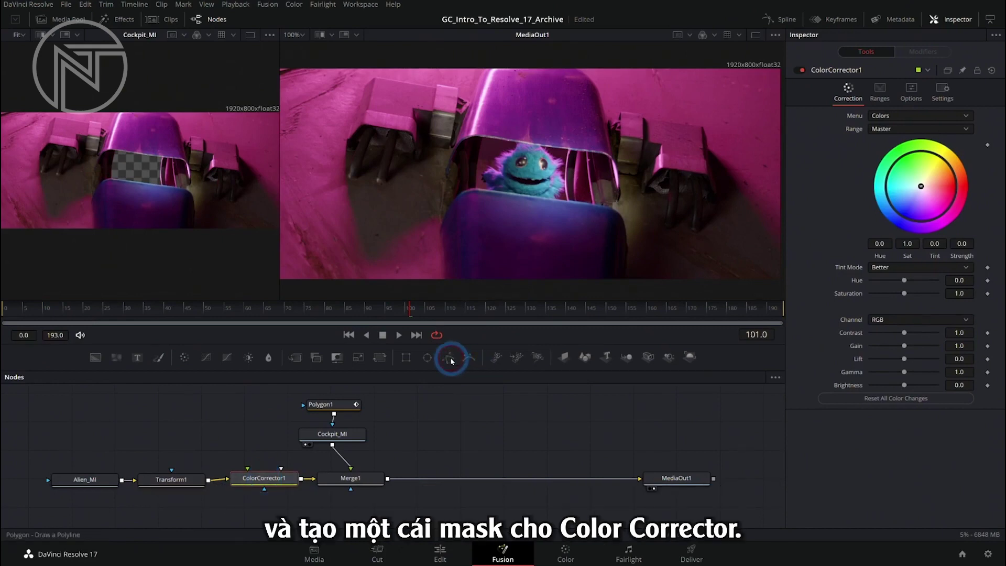
scroll(510, 144, "up", 5)
left_click_drag(387, 143, 388, 153)
left_click(553, 167)
left_click(672, 181)
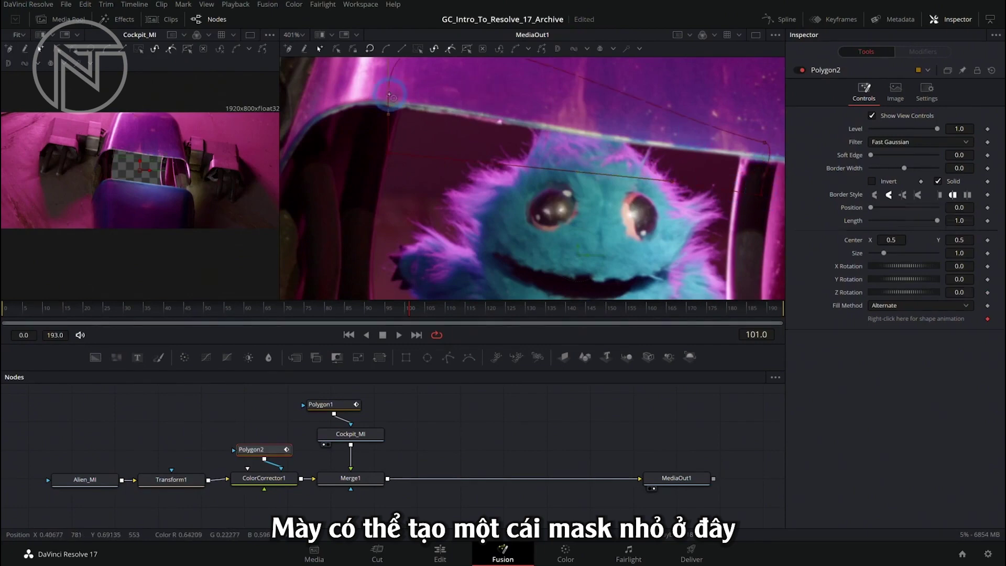
- Lower ColorCorrector1's Brightness to -0.12 and slightly soften the edge of its Polygon2 mask
left_click(265, 478)
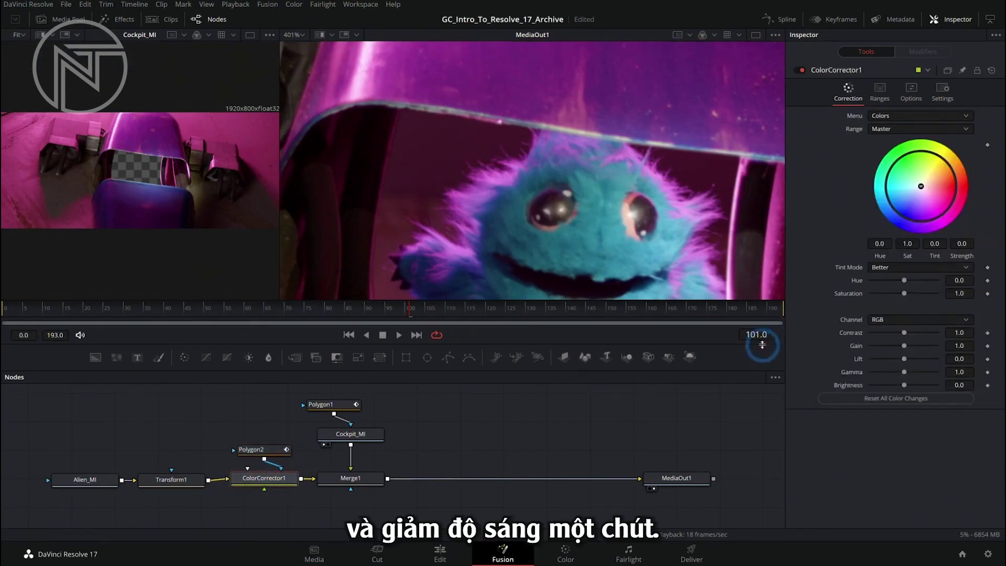
left_click_drag(903, 388, 902, 388)
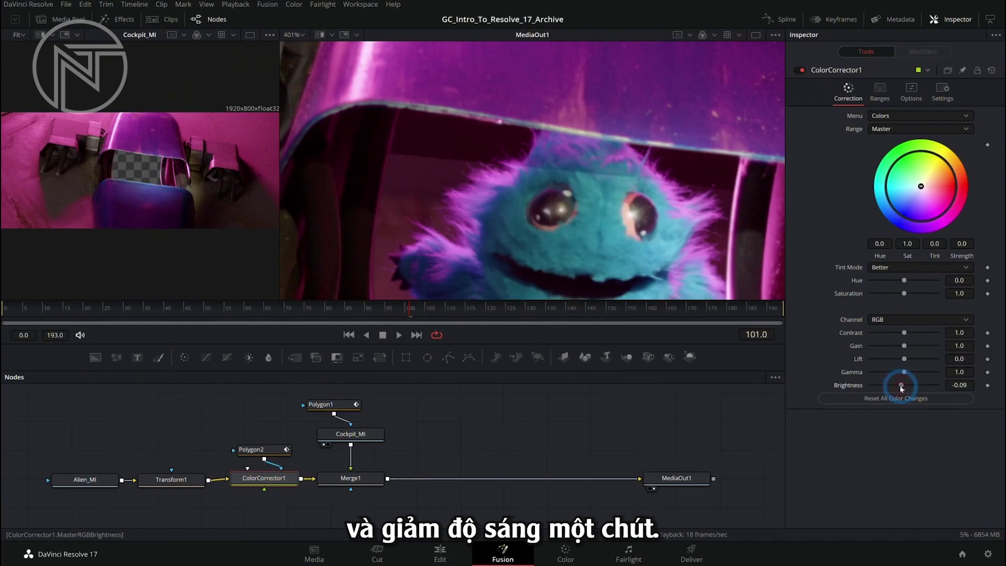
left_click(262, 450)
left_click_drag(873, 158, 875, 157)
left_click(675, 478)
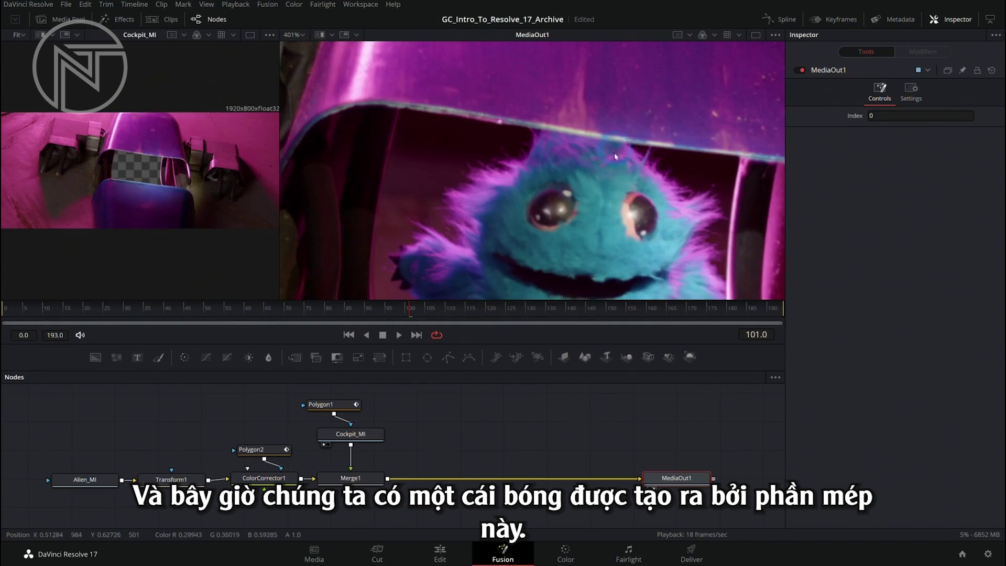
- Compare the alien's shadow with ColorCorrector1 disabled and enabled, ending with it enabled, and view the whole frame
scroll(654, 181, "down", 5)
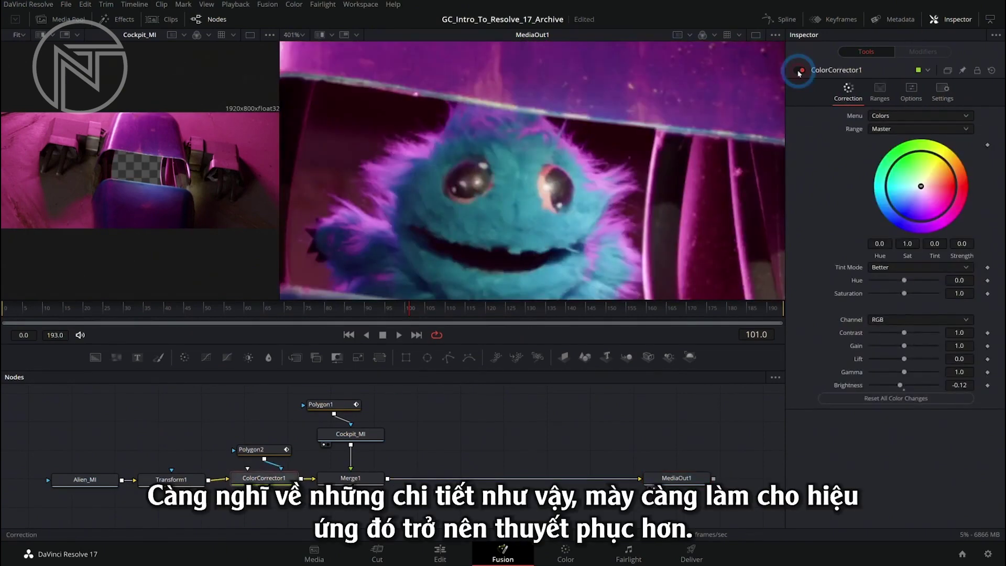
left_click(800, 73)
left_click(800, 72)
left_click(800, 72)
left_click(800, 73)
scroll(640, 281, "down", 8)
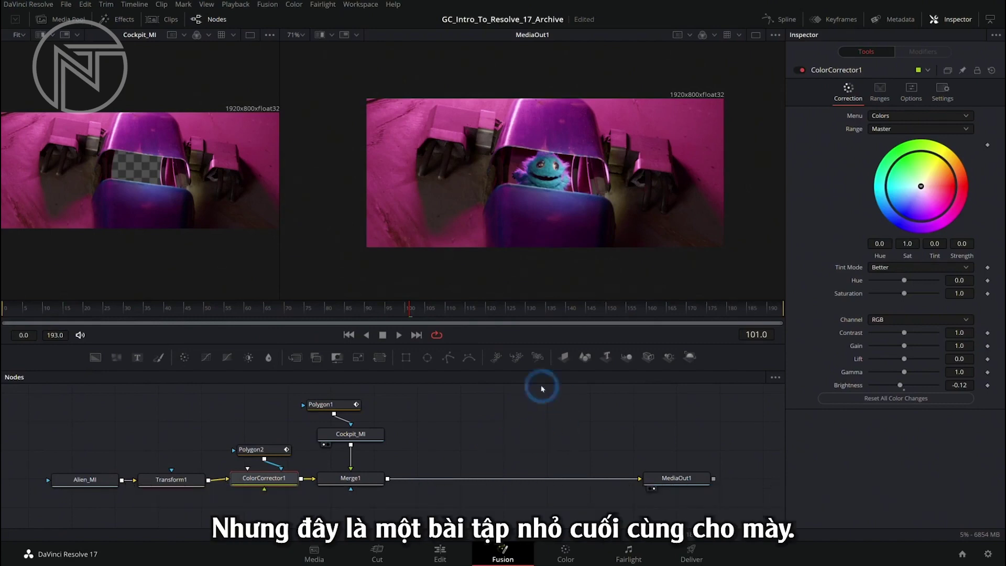
- Go to 01:00:20:20 on the Edit page timeline and open the VFX_Wide_Shot.mov clip in Fusion
left_click(443, 553)
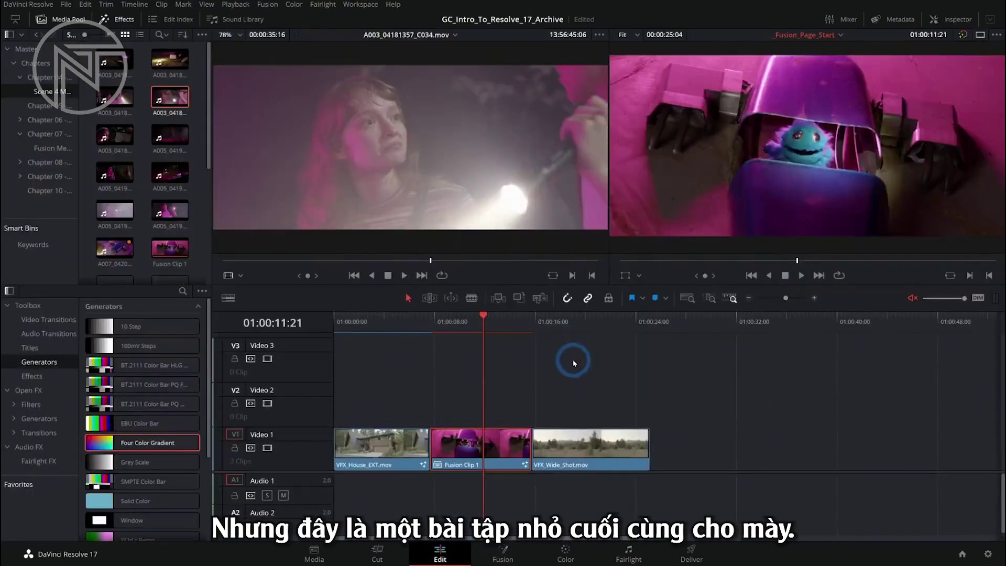
left_click(595, 329)
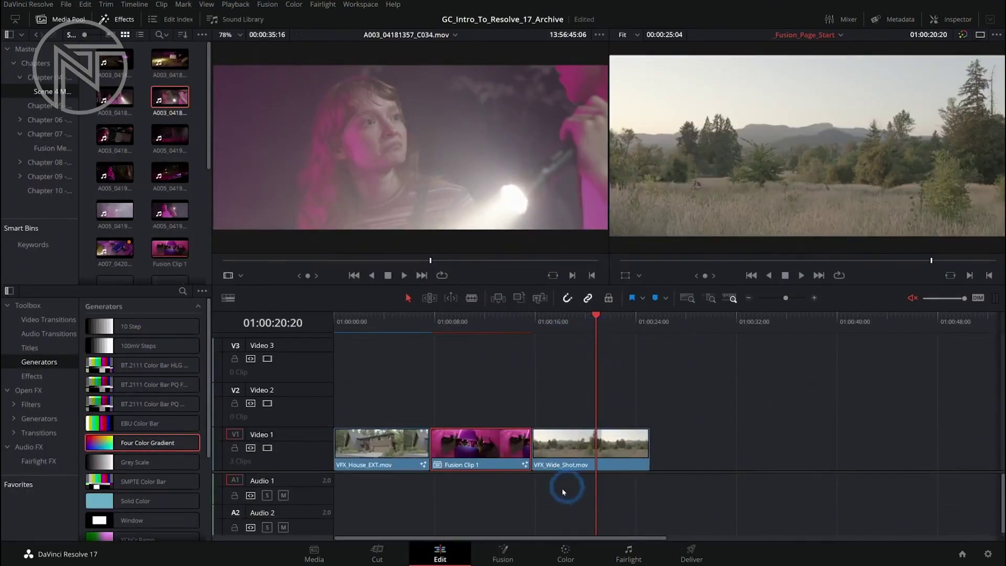
left_click(502, 553)
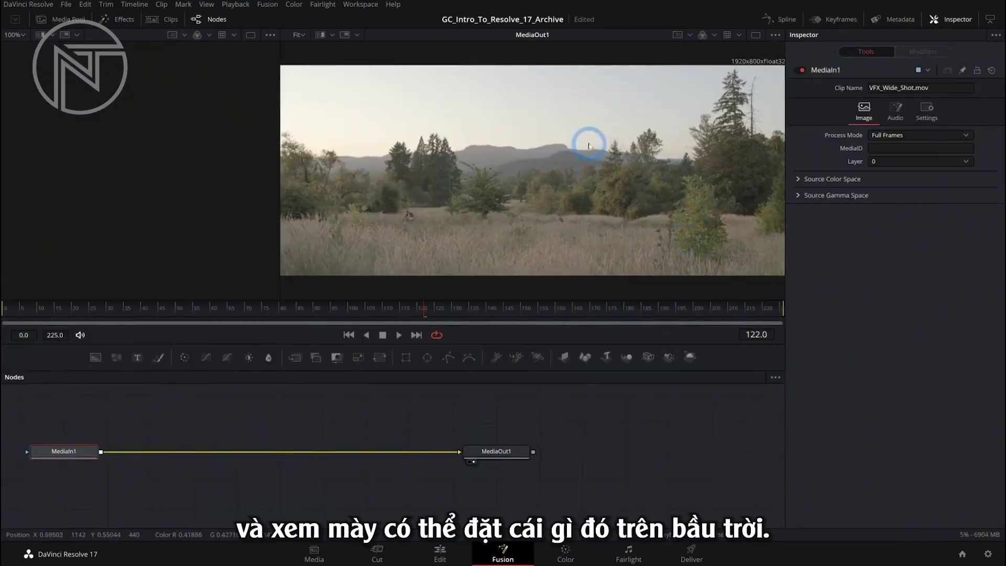